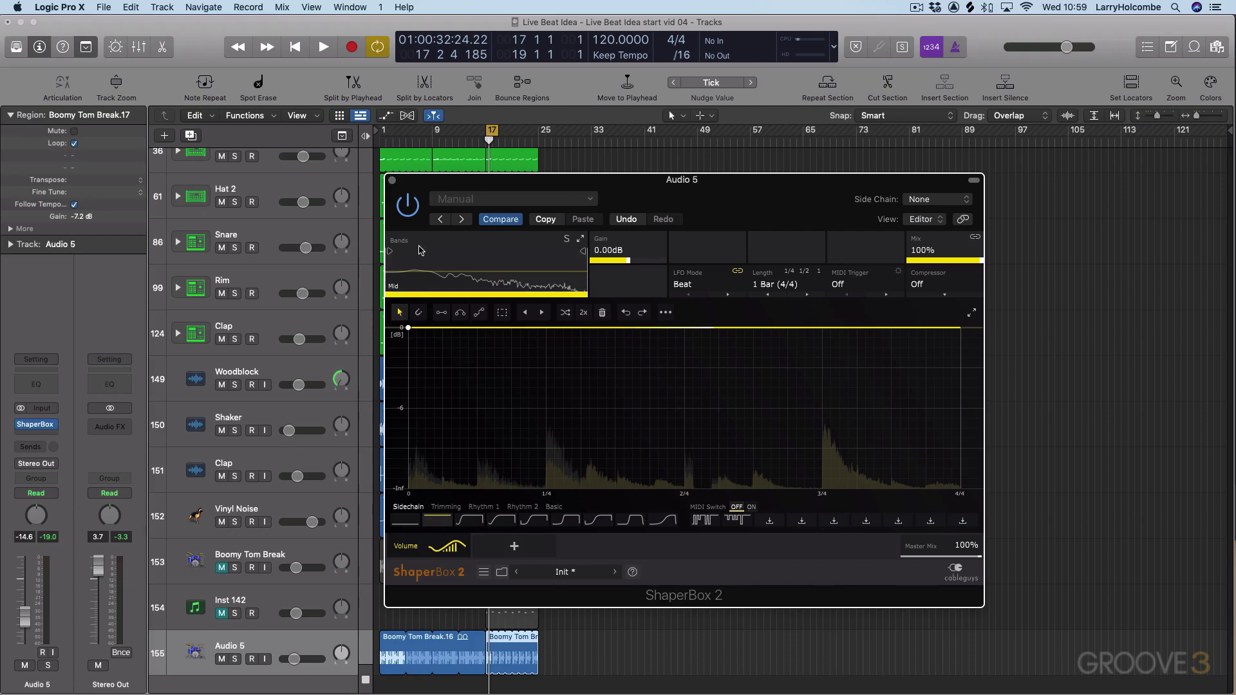
Split the signal into Low and Mid bands with the low split at 490 Hz, and select the Low band.
drag(419, 250, 449, 251)
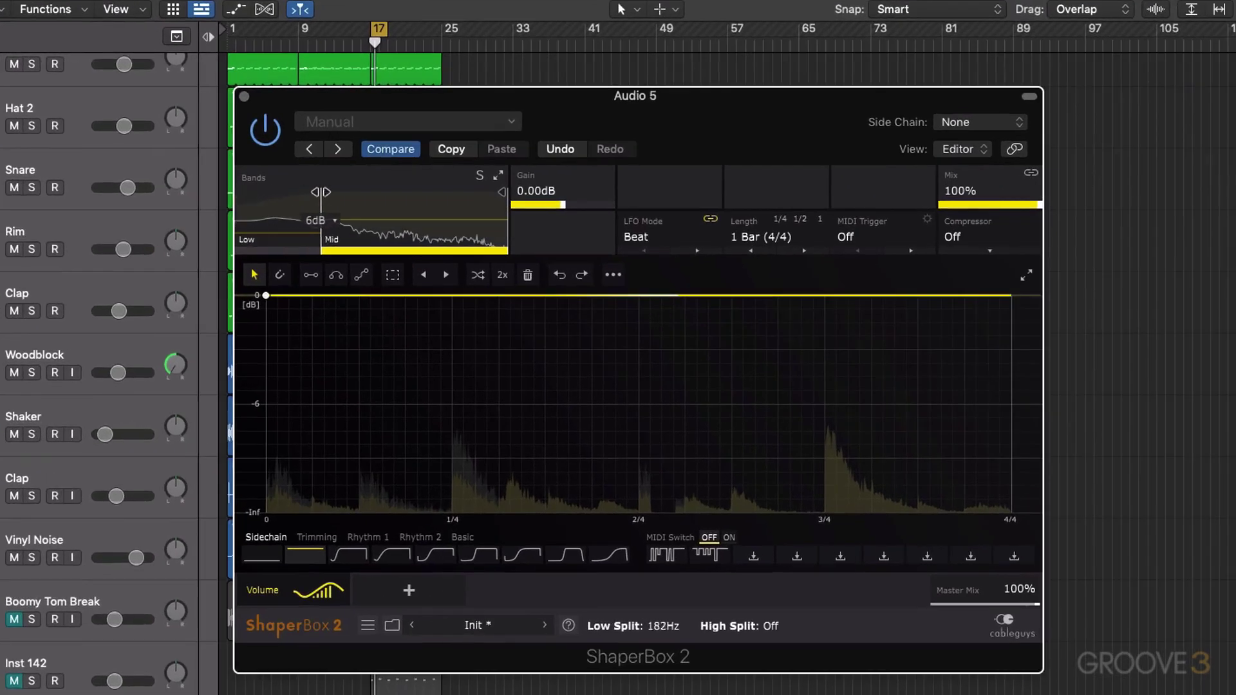
drag(351, 192, 354, 192)
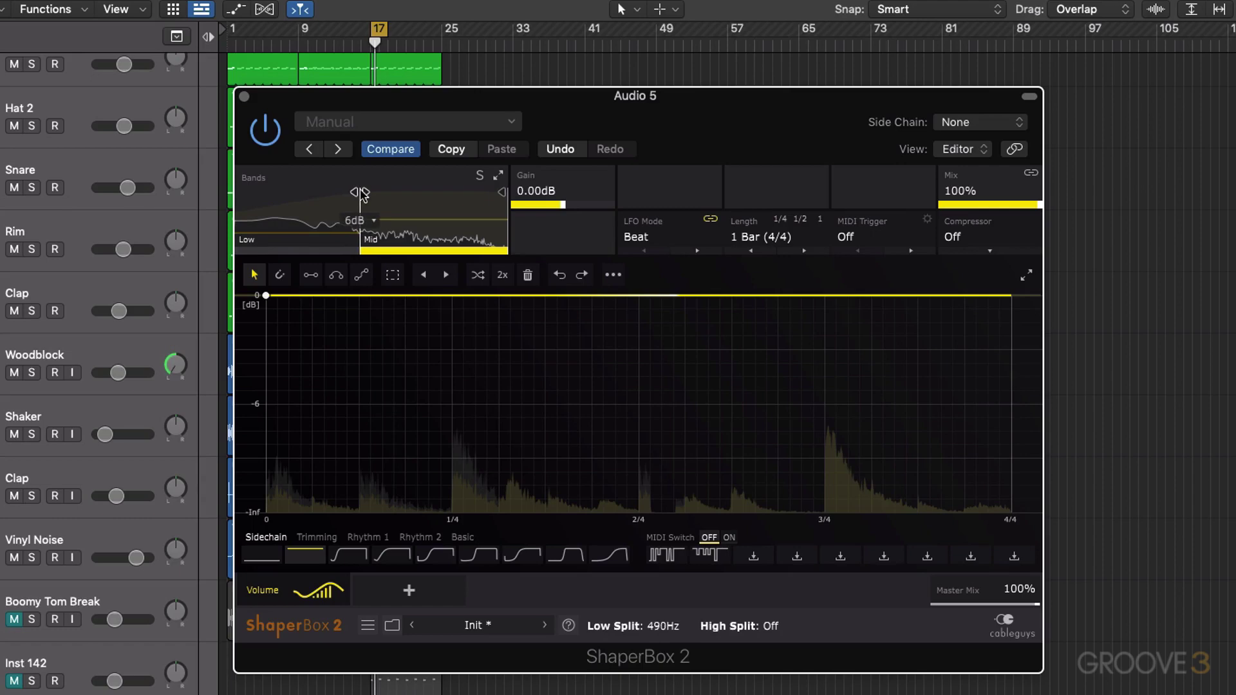
click(305, 204)
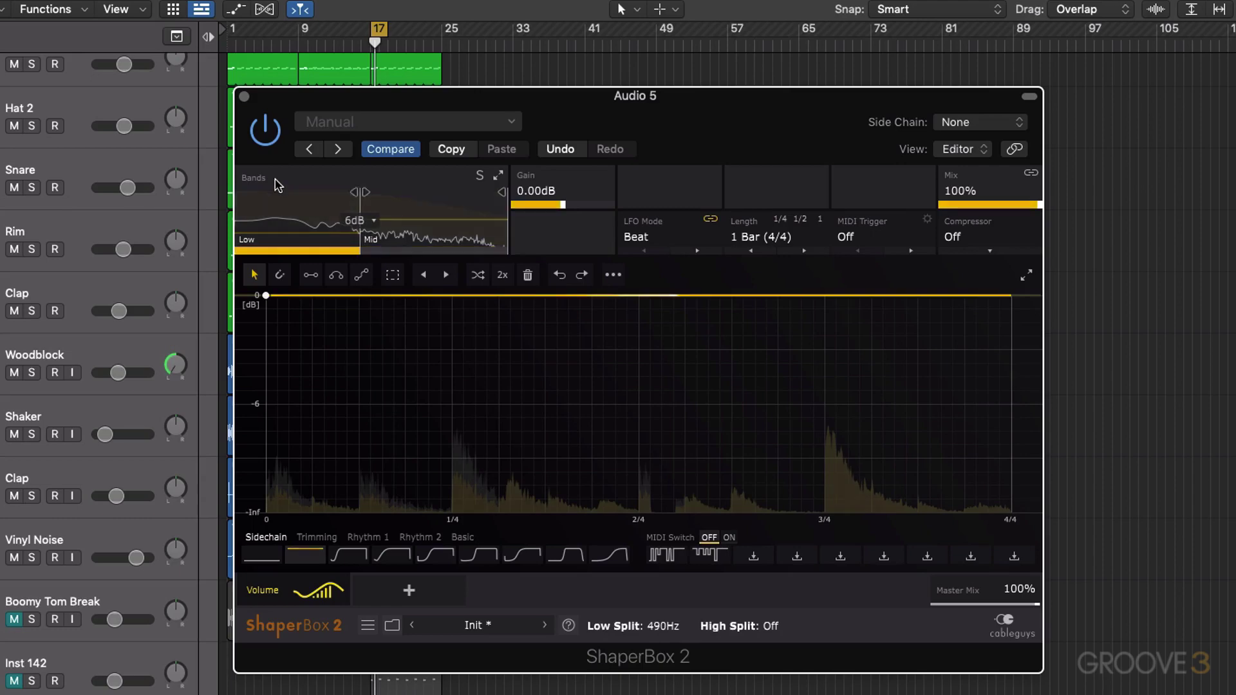
Enable the Low band compressor at -43.2 dB threshold, 1.60:1 ratio, 0.010 ms attack and 288 ms release, with adaptive release and automatic makeup off.
click(967, 238)
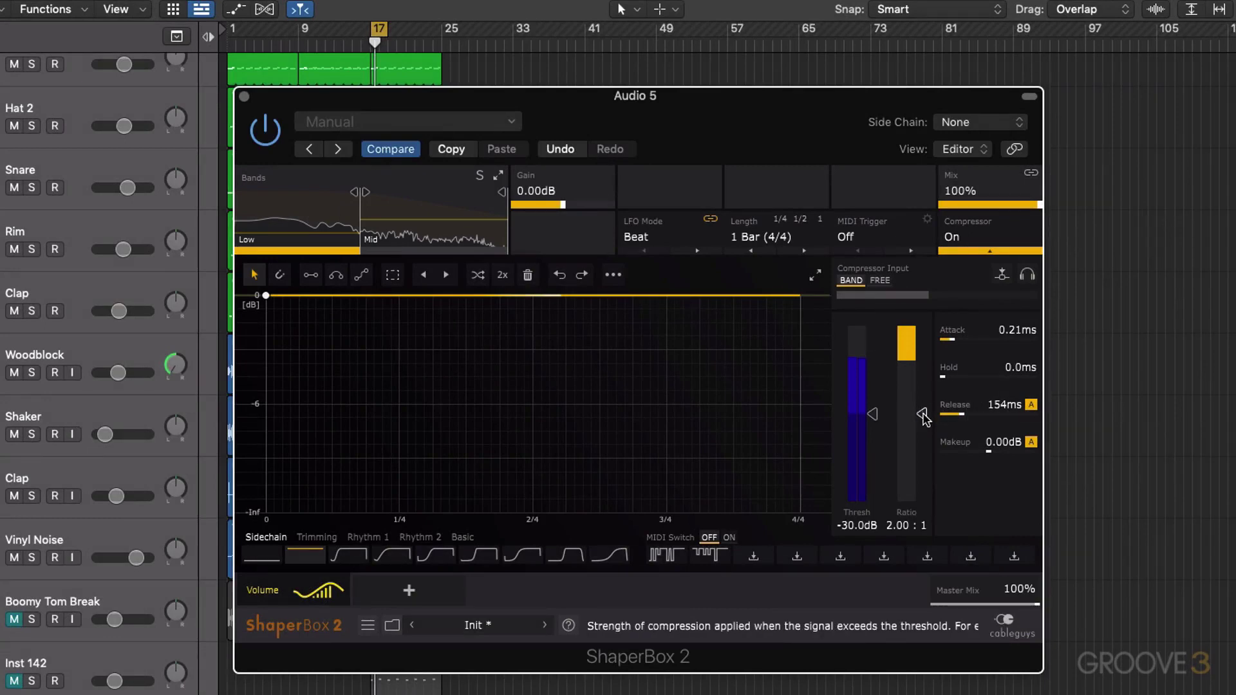
drag(922, 404, 873, 452)
click(1030, 404)
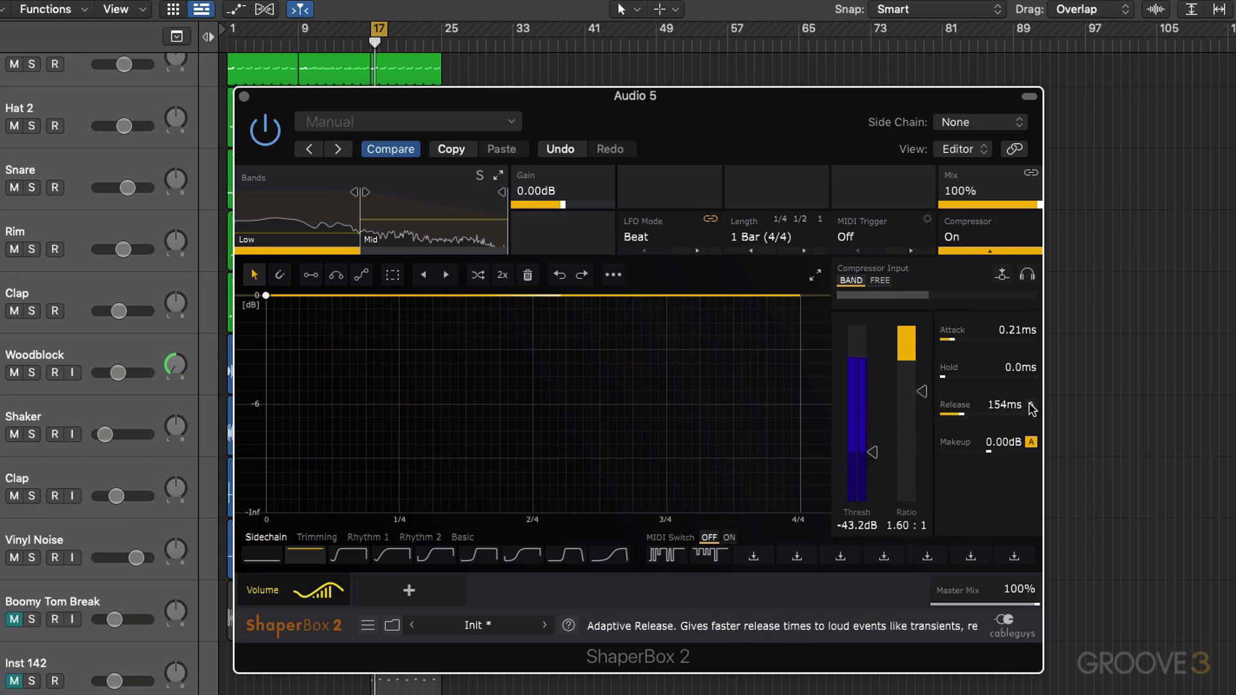
click(1031, 442)
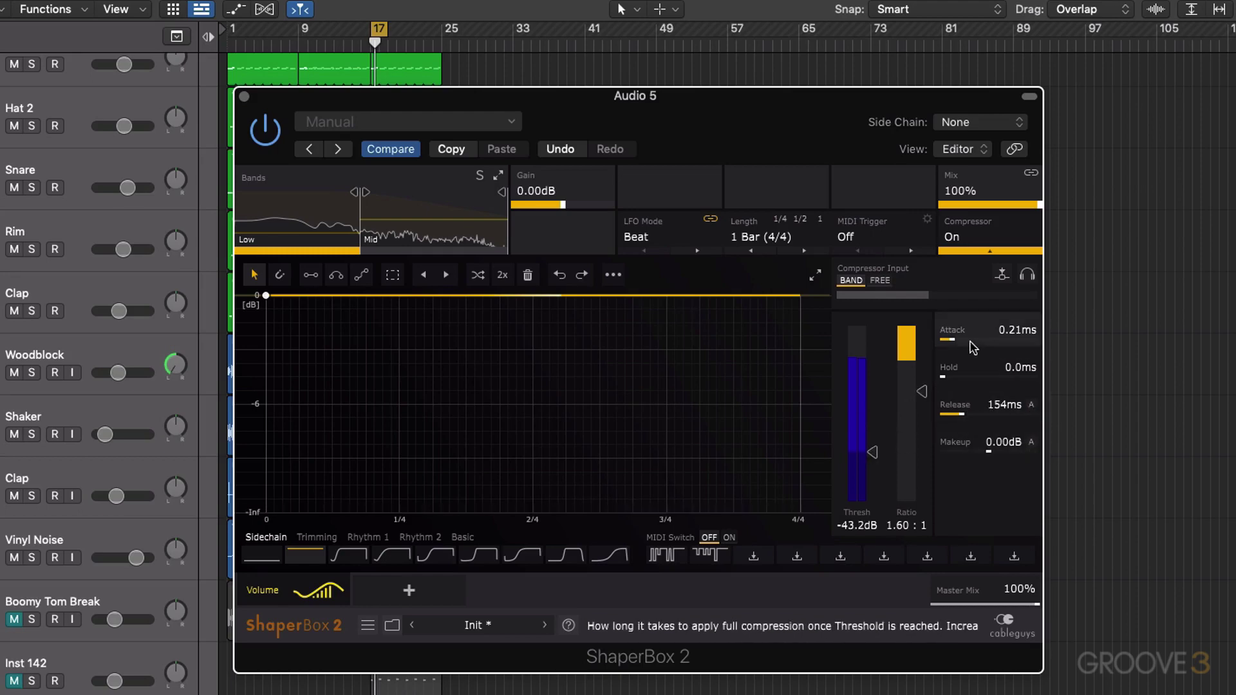
drag(967, 335, 968, 417)
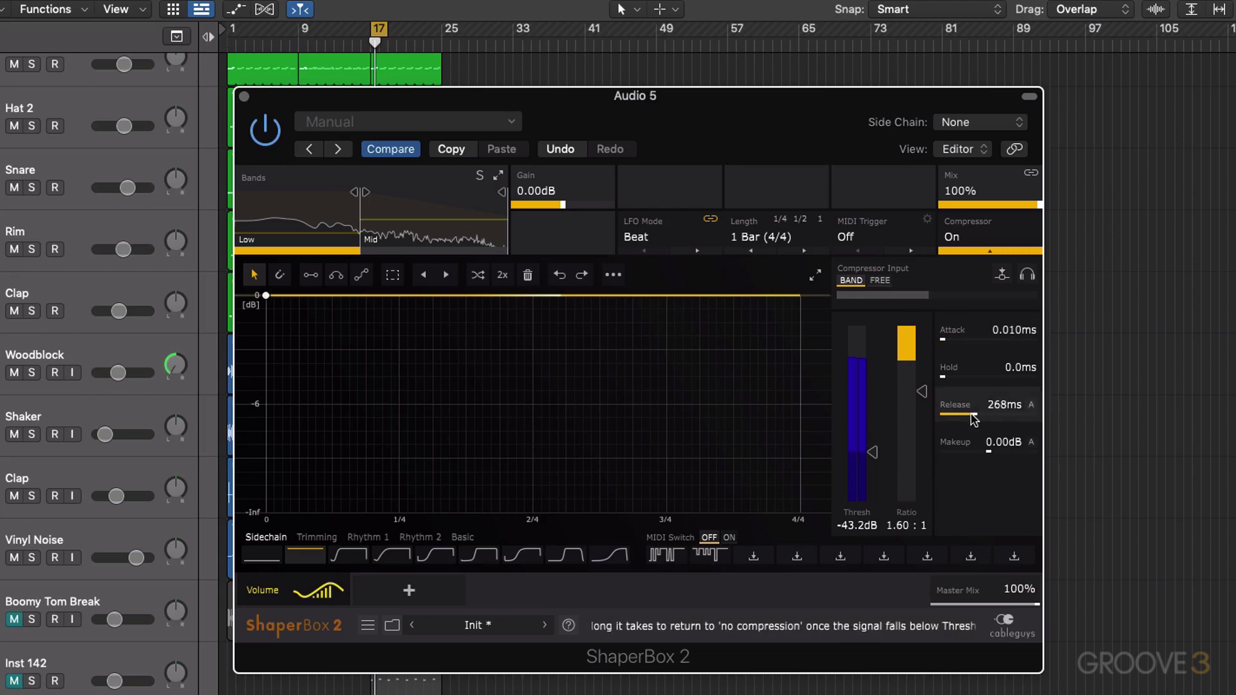
drag(972, 406, 963, 361)
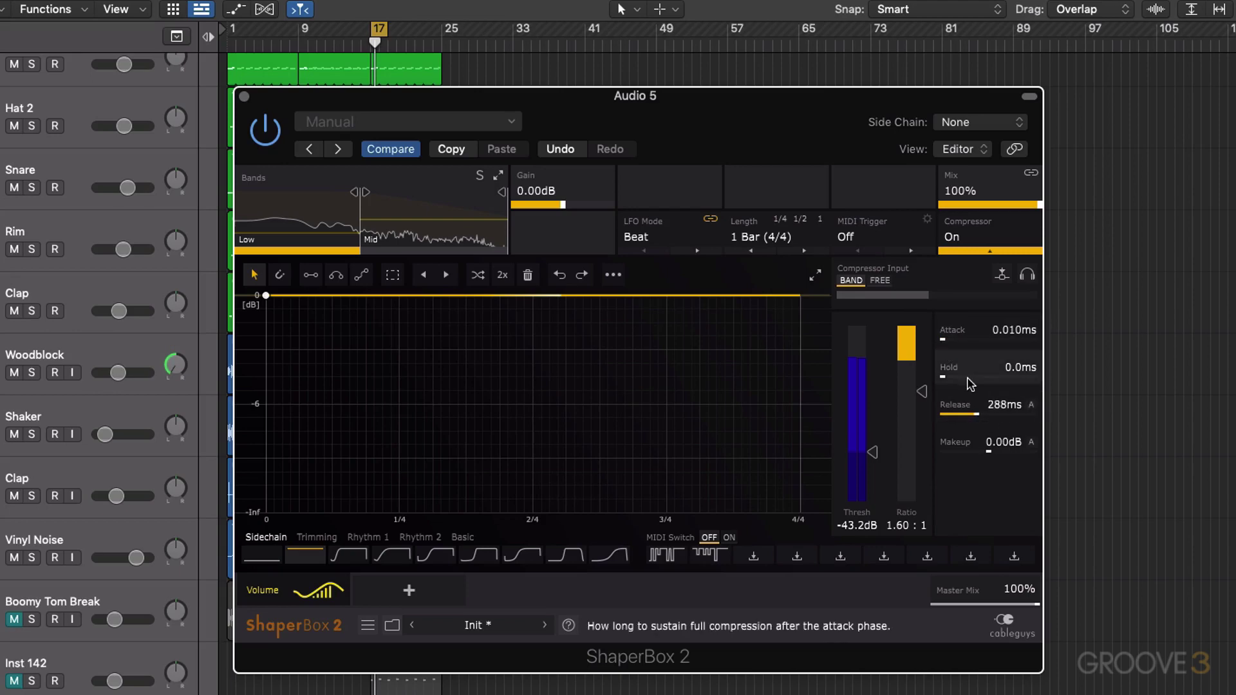
Play the loop with the drum break track soloed, and compare the Low band with its compressor off and on.
key(space)
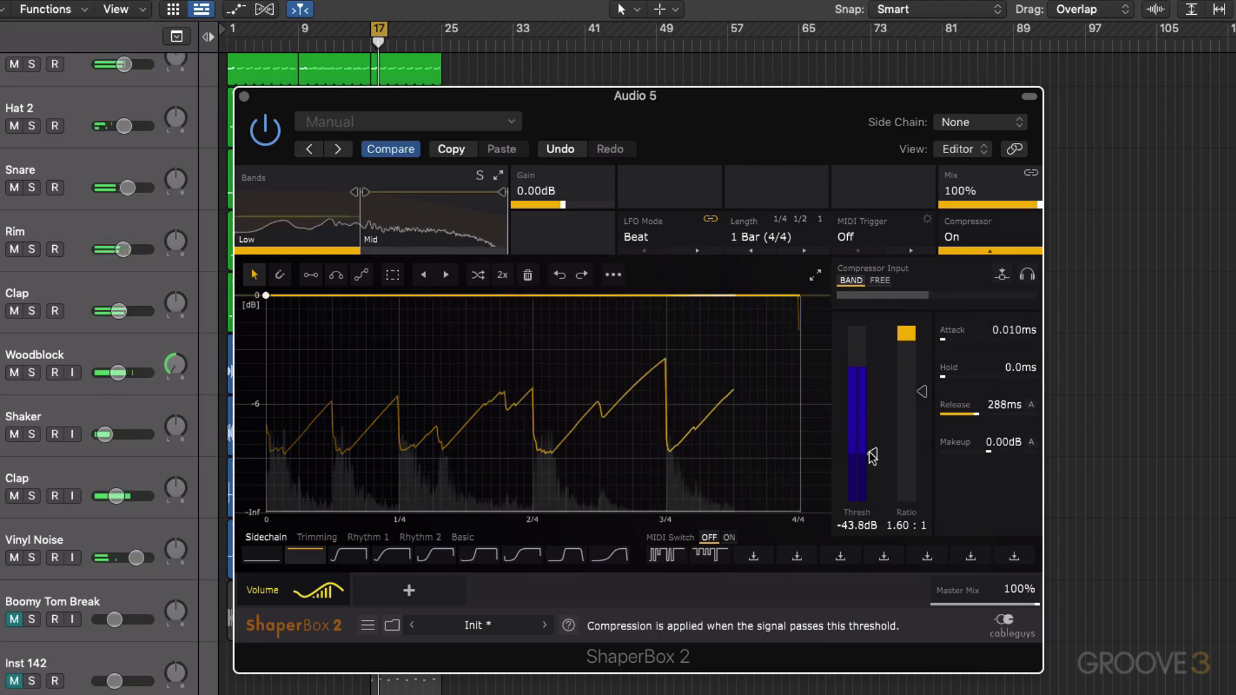
key(s)
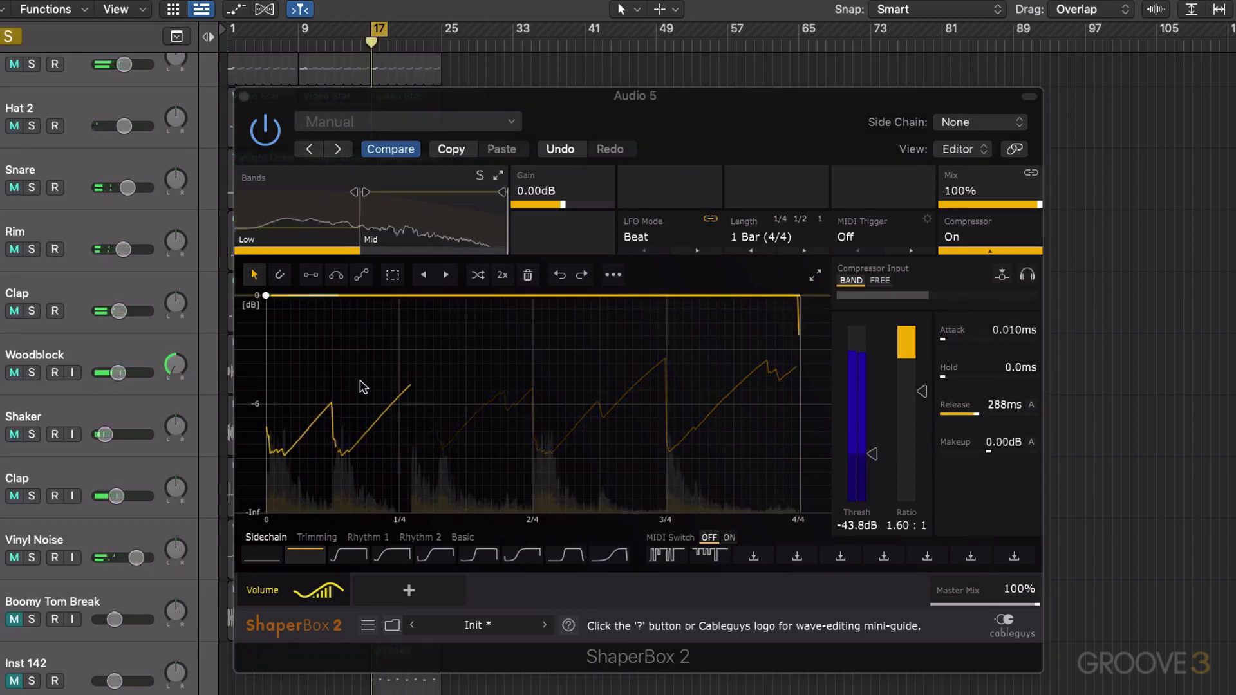
click(959, 239)
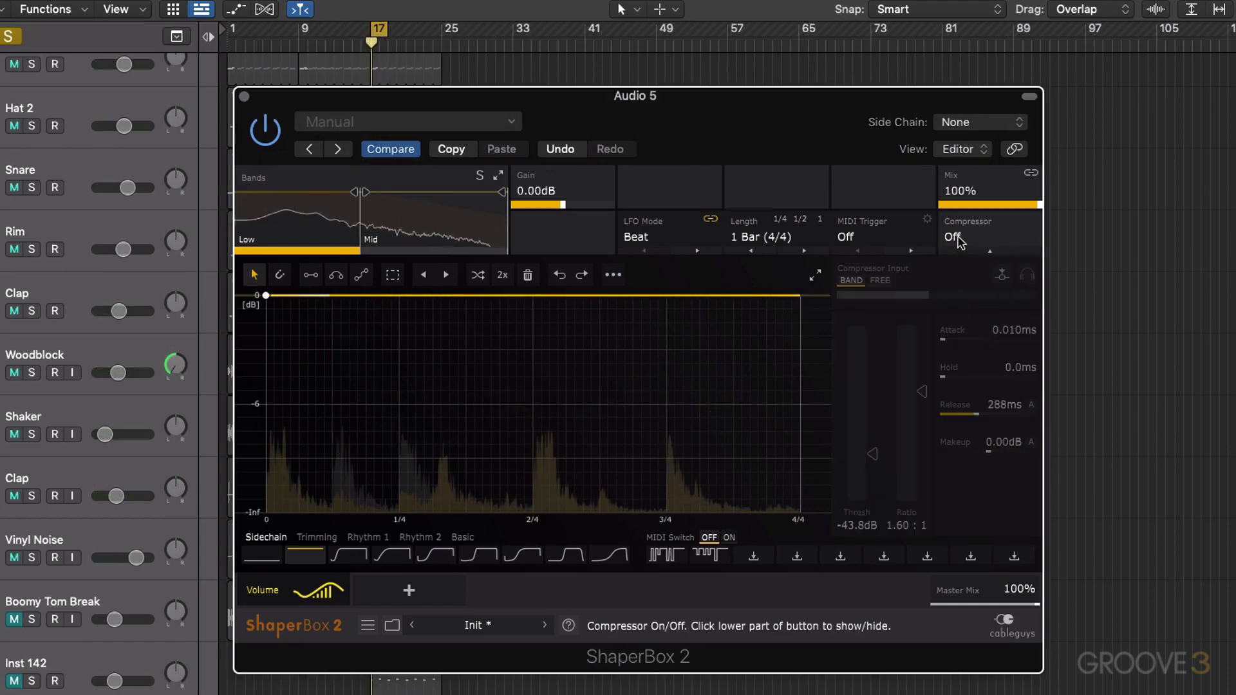
click(959, 238)
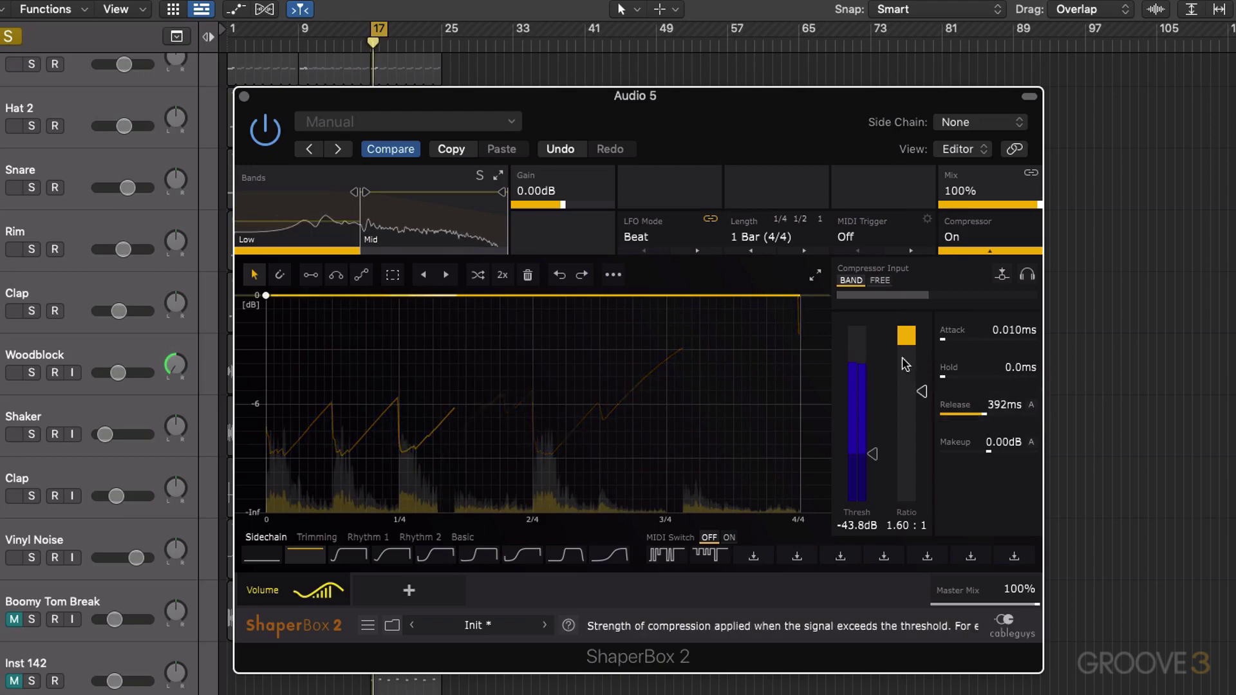
Set the Low band compressor's release to 566 ms and compare the sound with the compressor off and on.
scroll(992, 418, up, 3)
scroll(989, 419, up, 4)
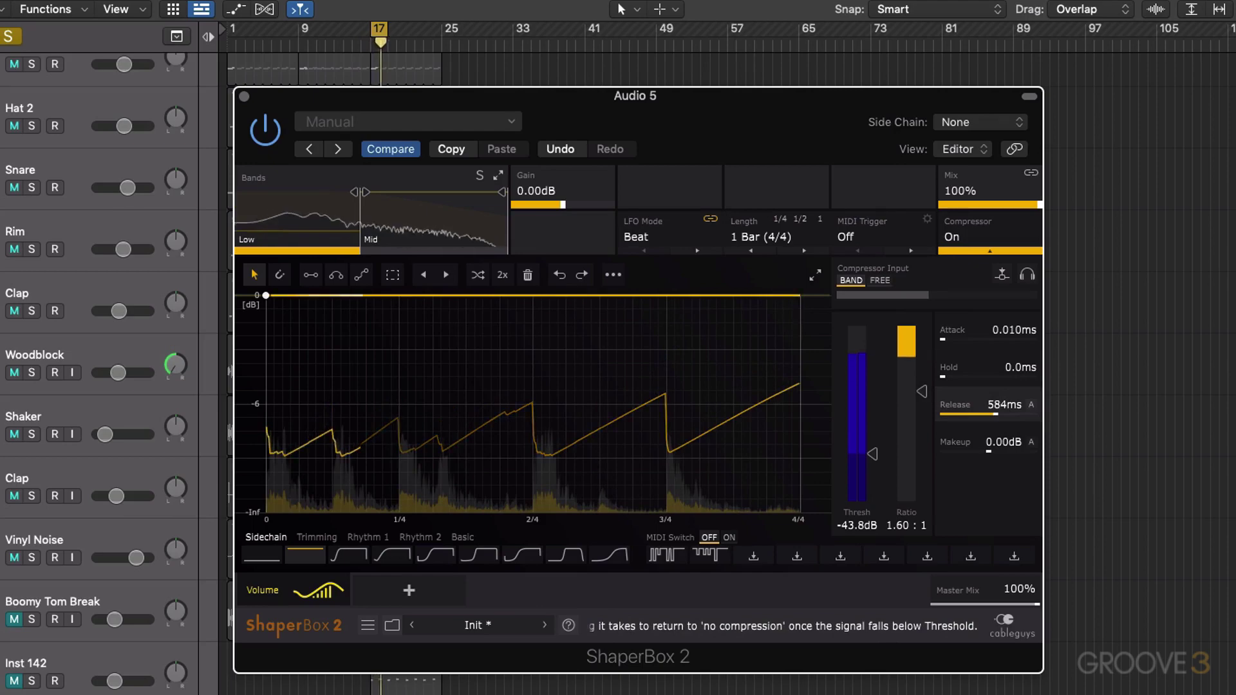
scroll(988, 418, down, 1)
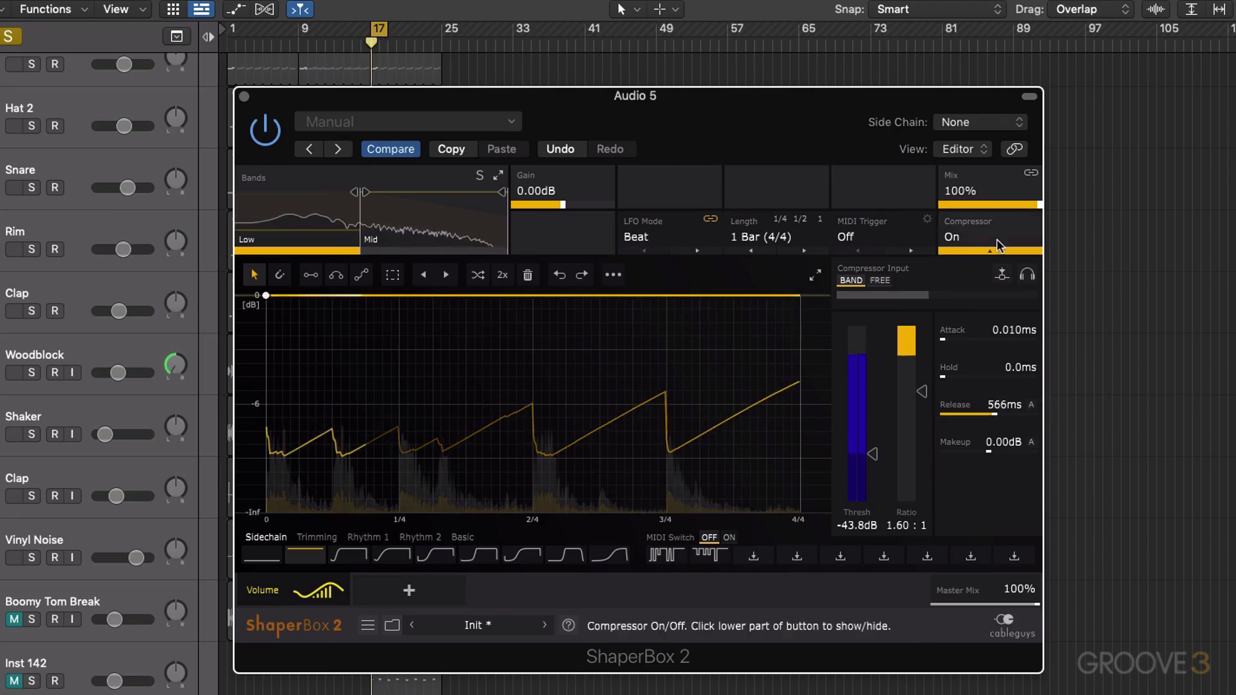
click(959, 237)
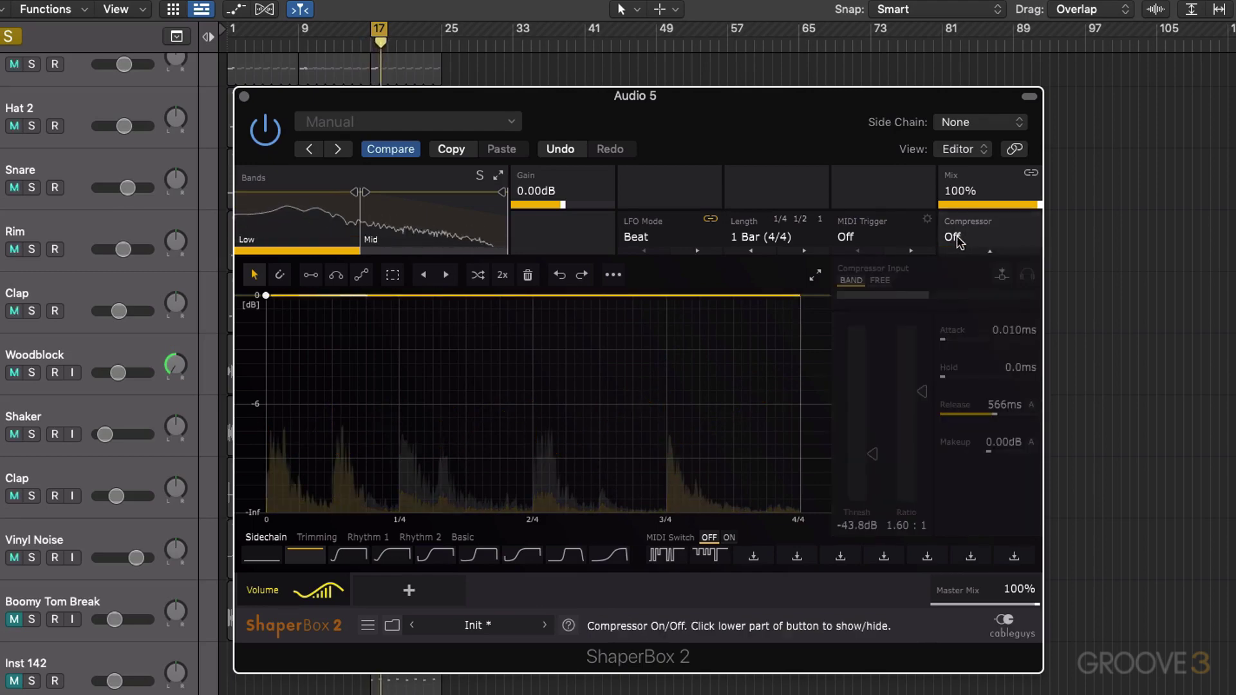
click(959, 238)
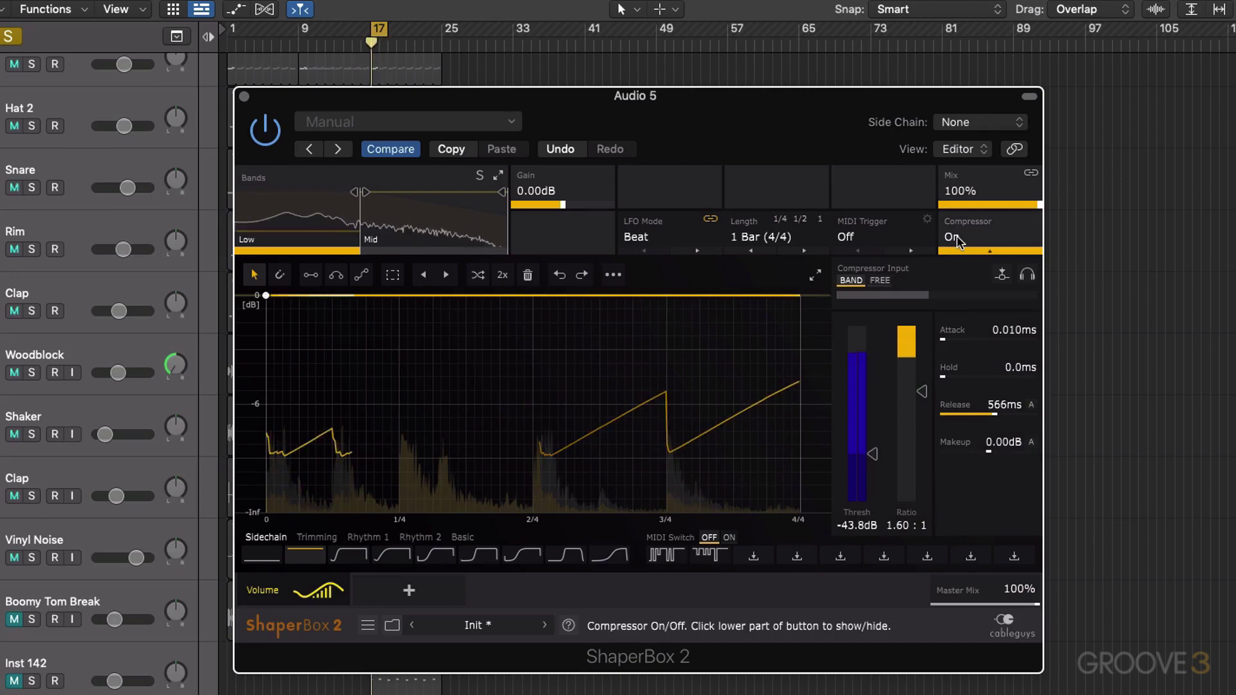
Lower the low split to 276 Hz and compare the sound with the Low band compressor off and on.
mouse_move(359, 212)
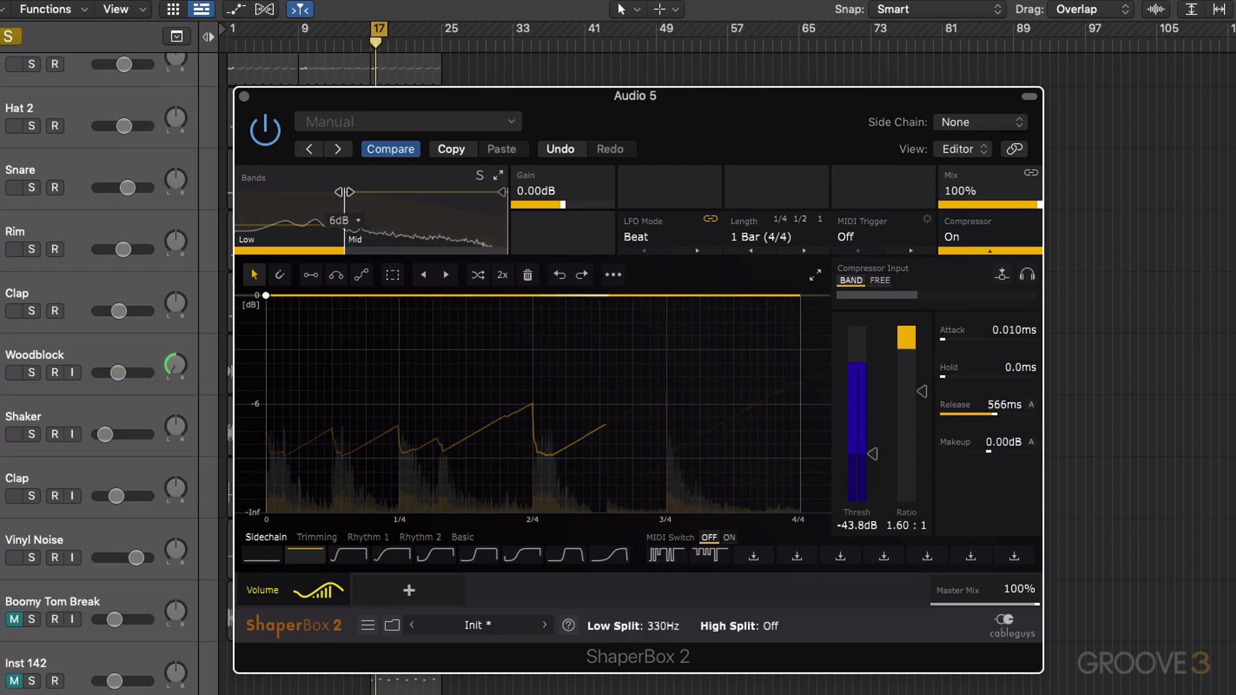
drag(344, 192, 337, 192)
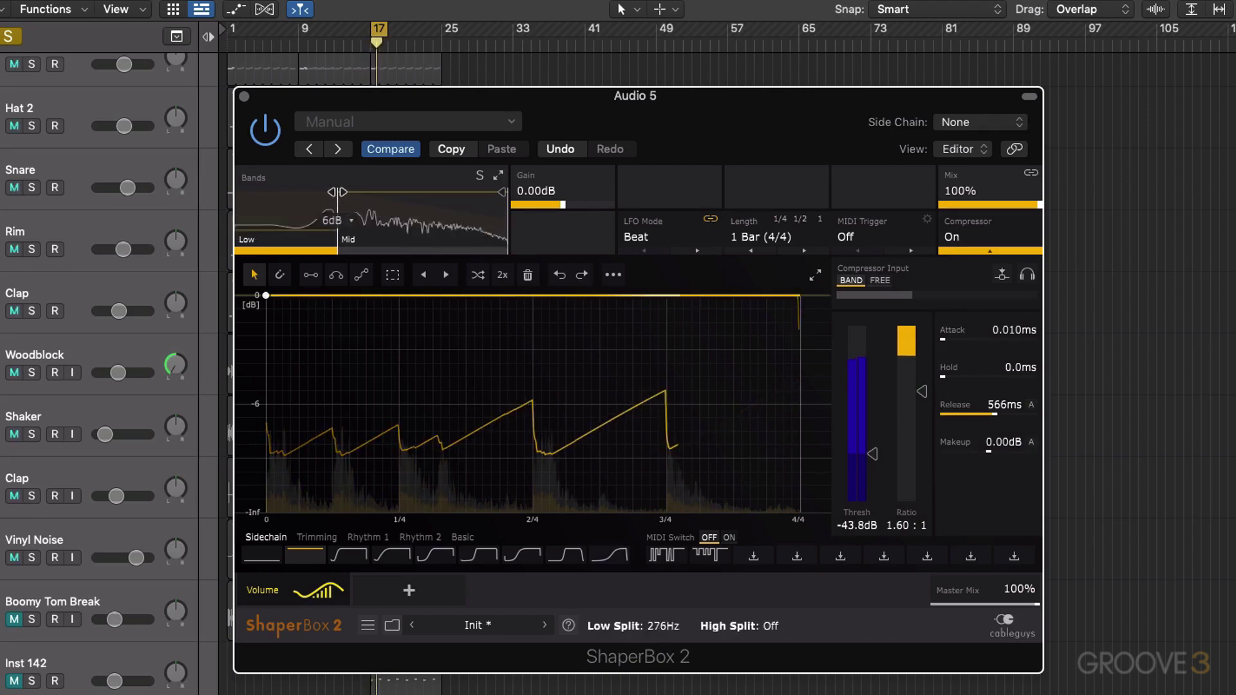
click(959, 238)
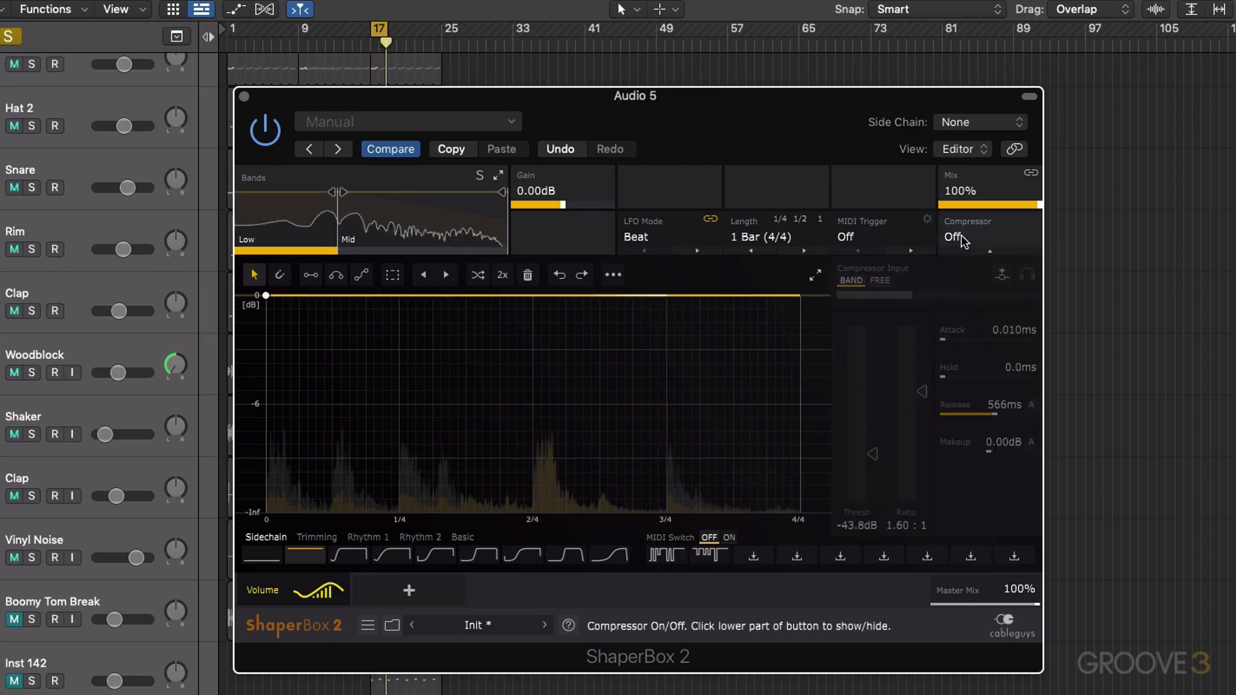
click(962, 240)
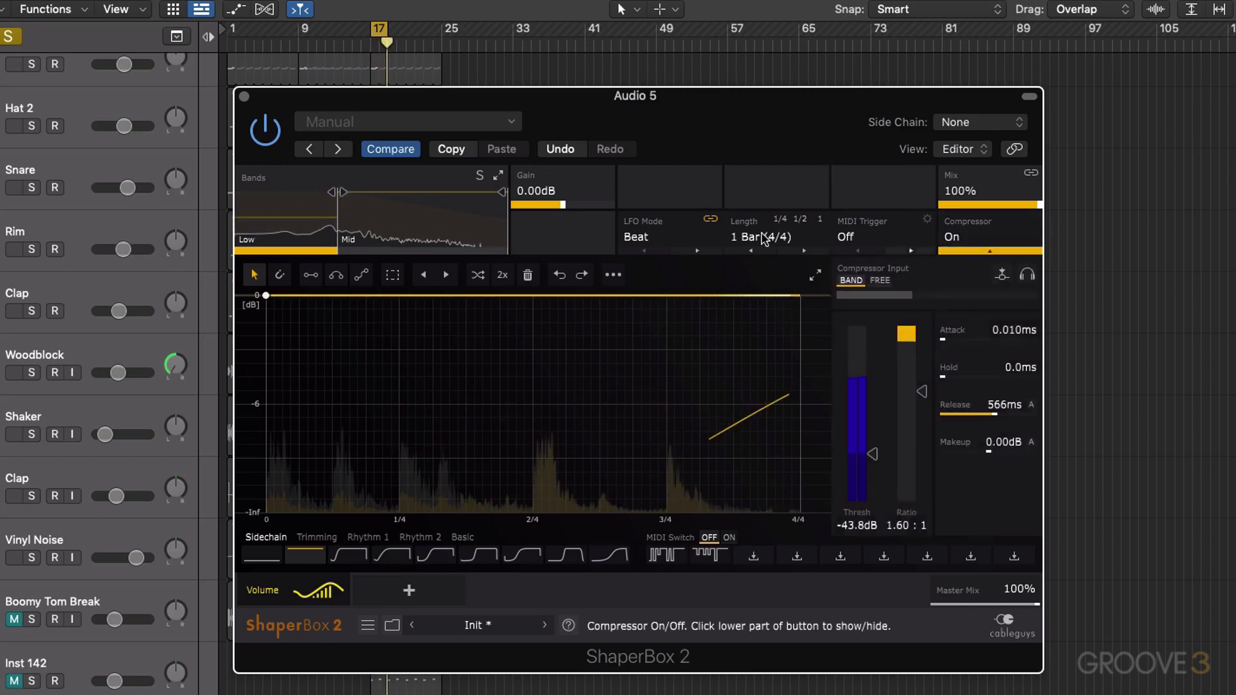
Select the Mid band, lower its whole volume curve to -6 dB, and play the loop.
click(454, 225)
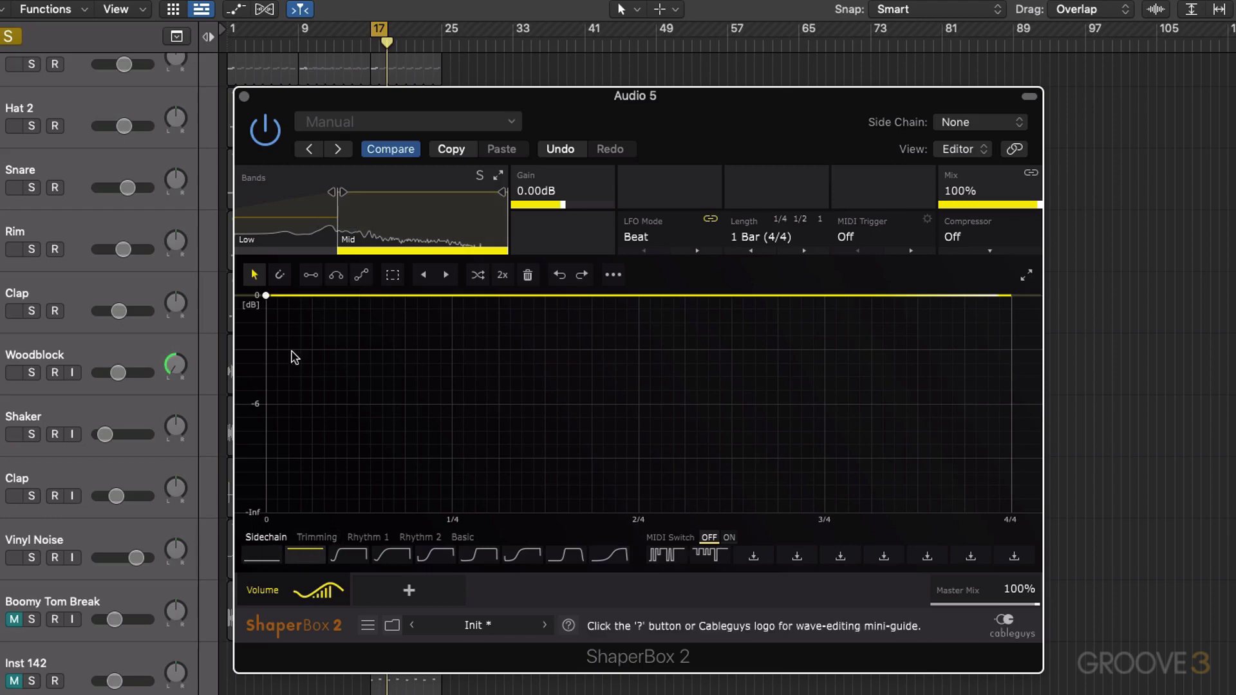
drag(266, 296, 265, 404)
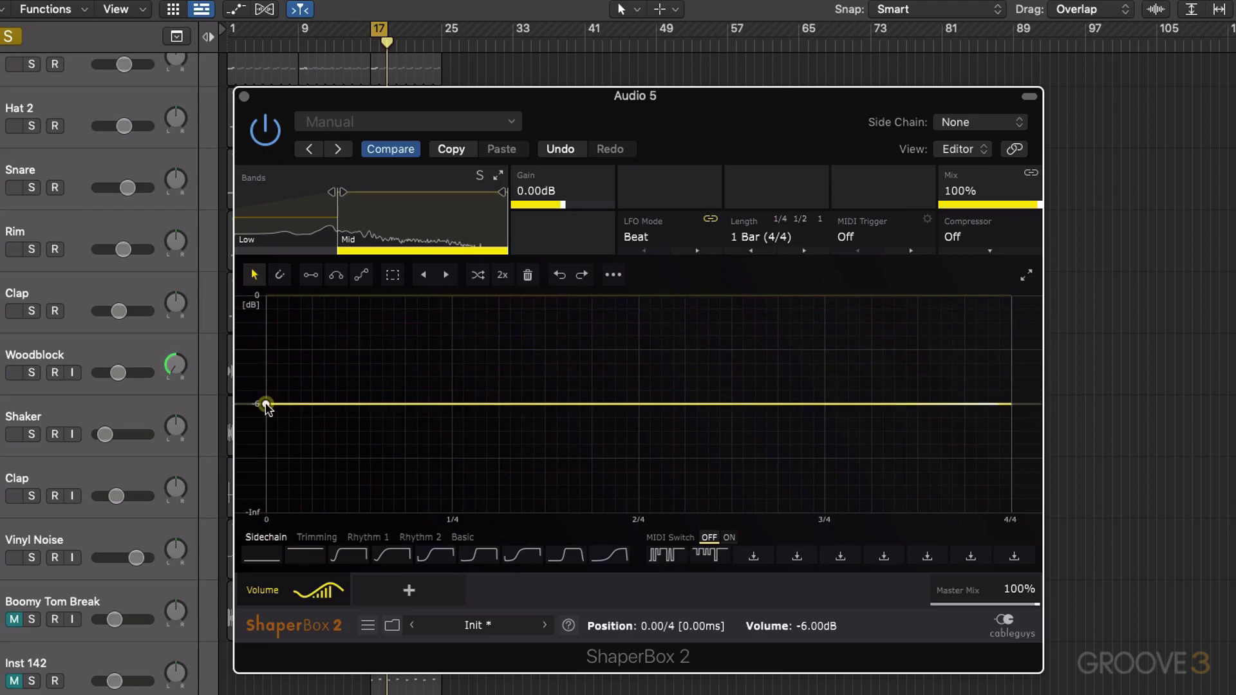
key(space)
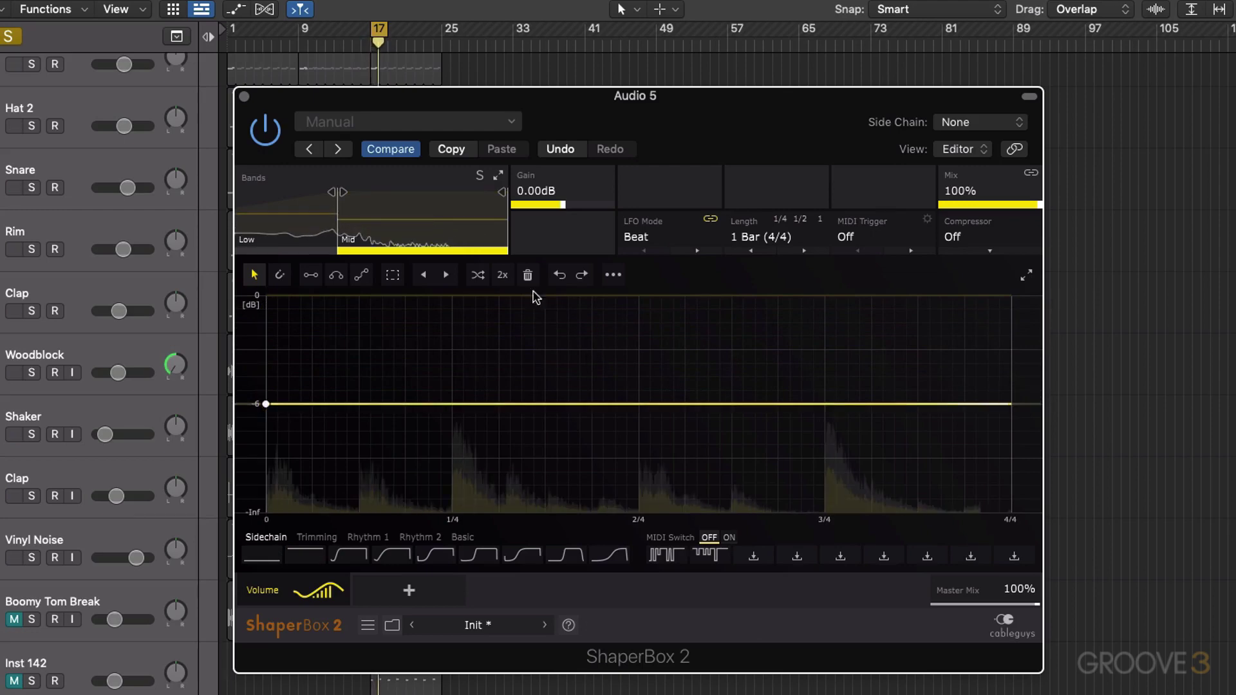
Draw two short flat 0 dB pulses in the Mid volume curve, one before 1/4 and one between 1/4 and 2/4.
click(310, 275)
mouse_move(428, 337)
mouse_down()
mouse_move(382, 390)
mouse_move(361, 384)
mouse_move(361, 430)
mouse_move(351, 400)
mouse_up()
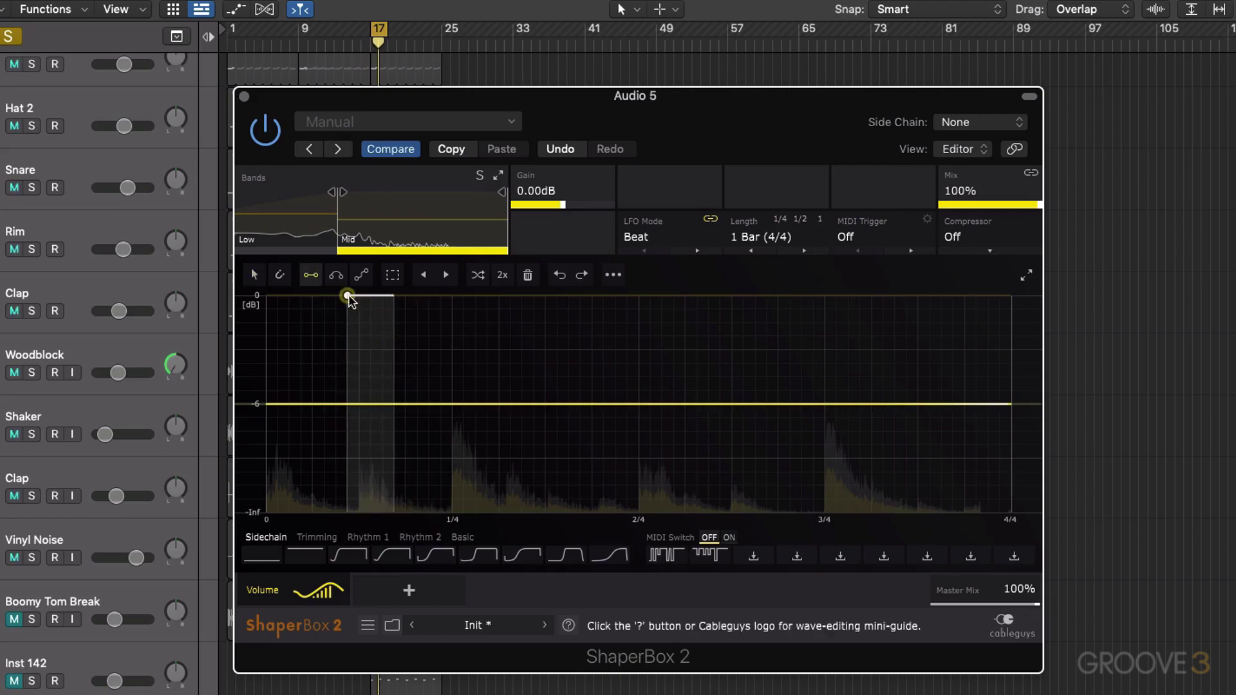
drag(347, 296, 351, 296)
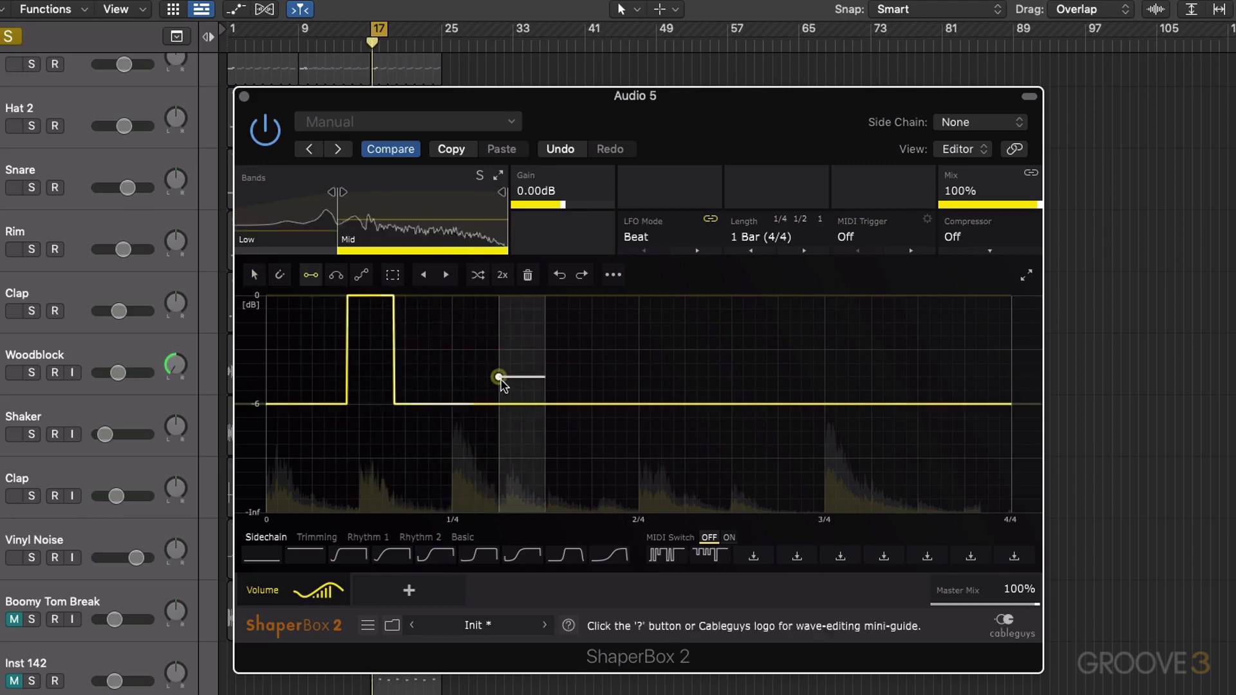
click(499, 296)
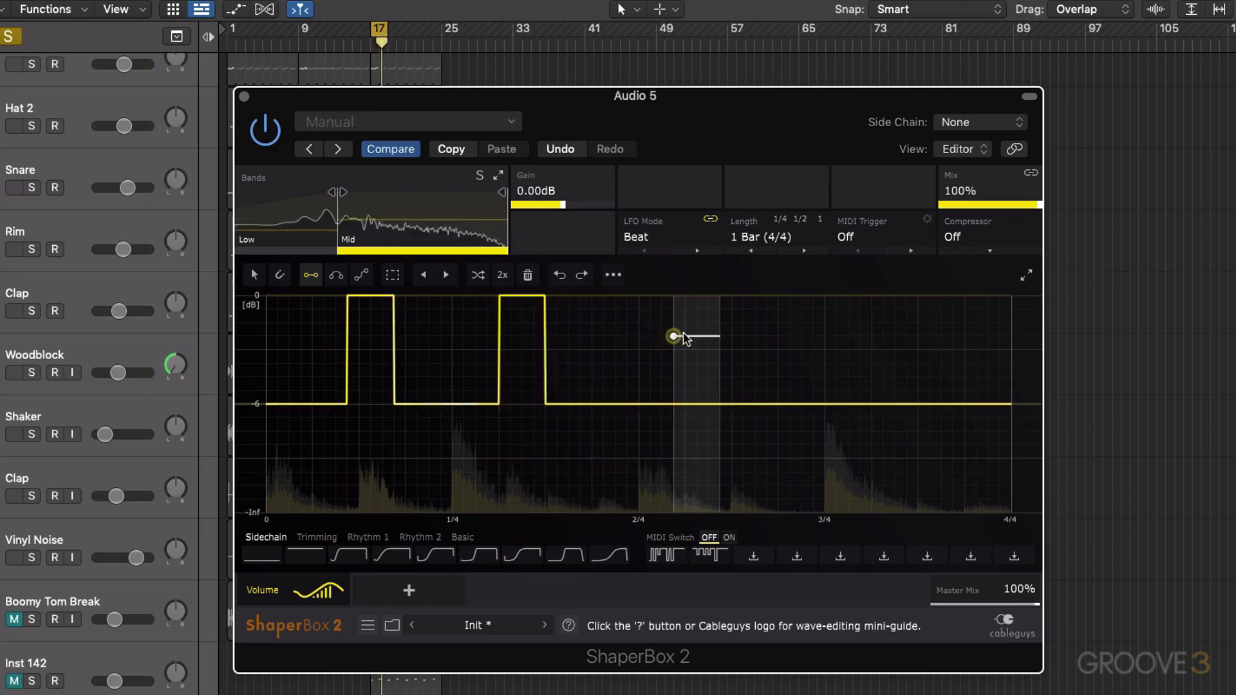
Raise the Mid volume curve to a flat 0 dB from shortly after 2/4 to the end of the bar.
click(732, 296)
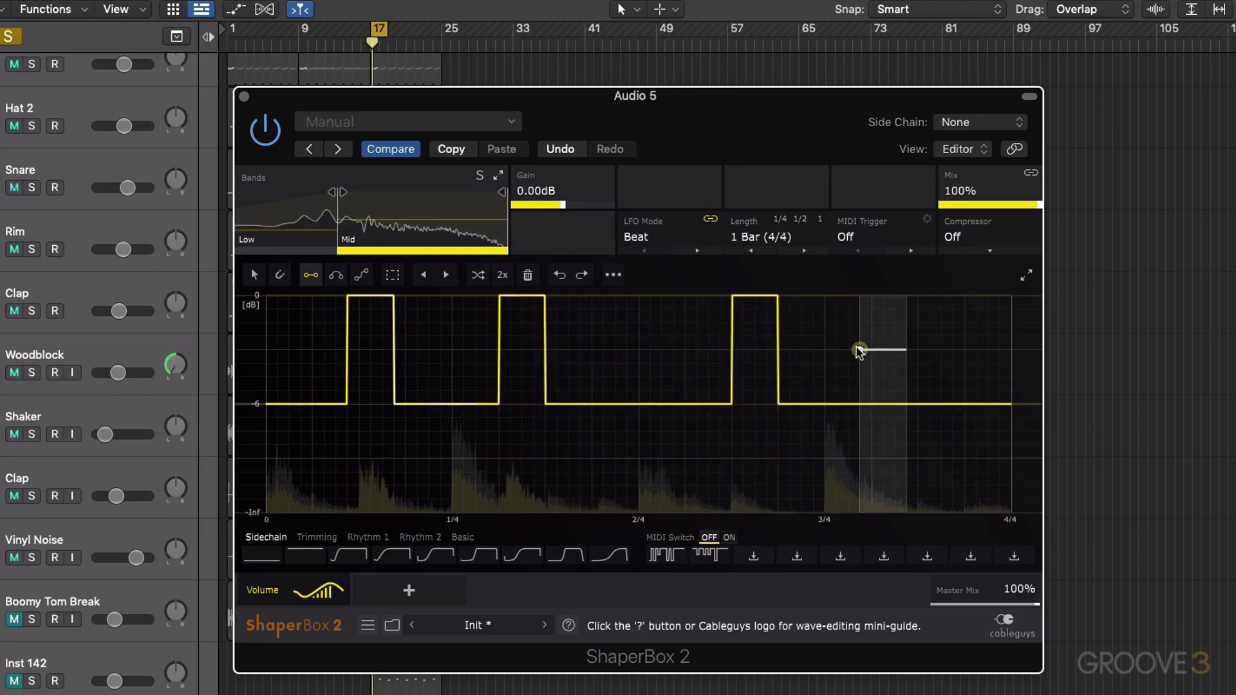
click(780, 297)
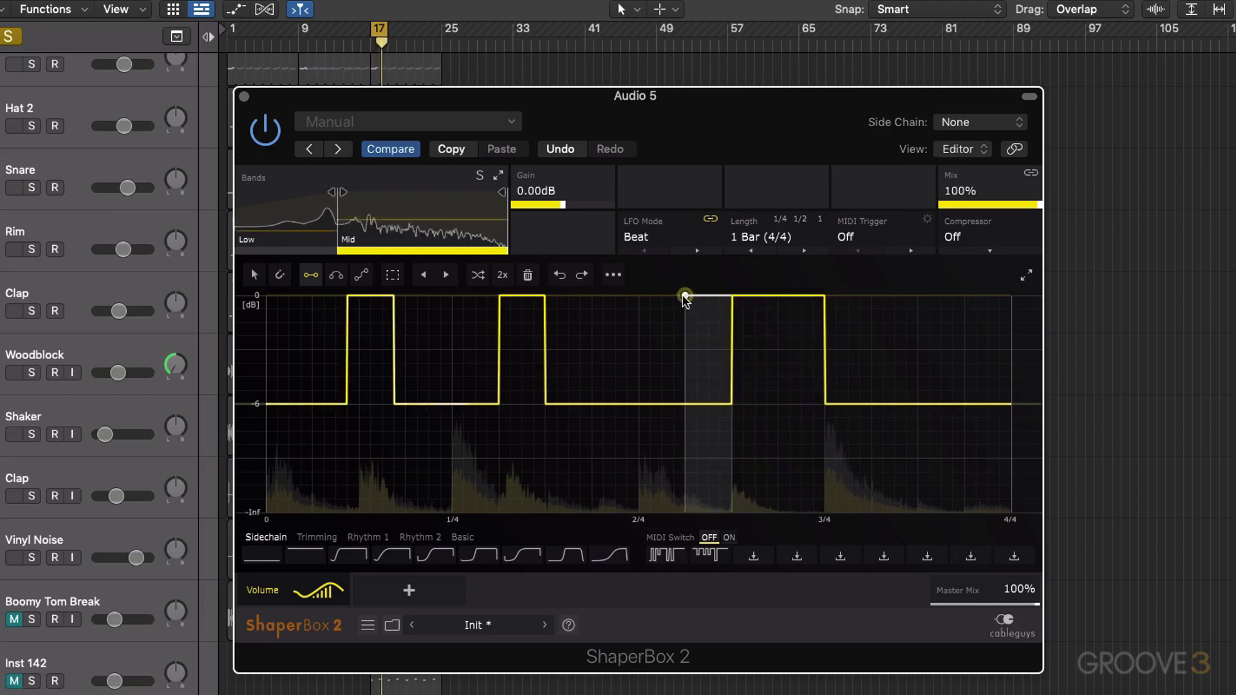
click(685, 295)
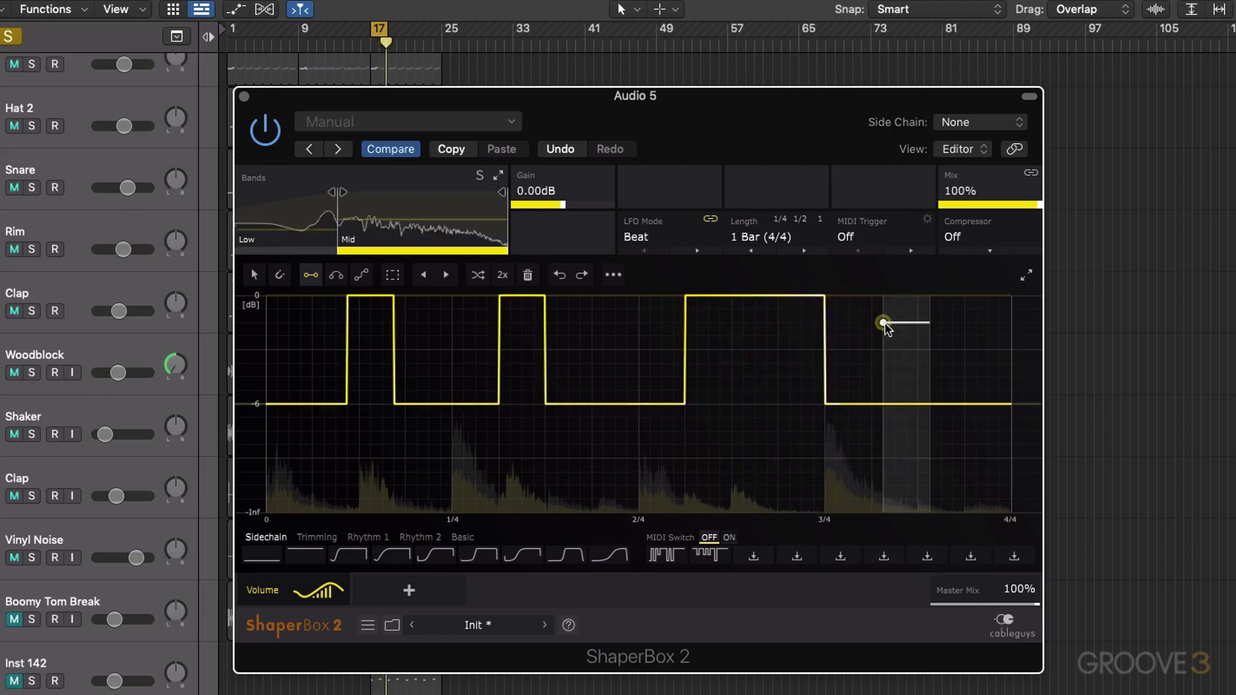
click(824, 296)
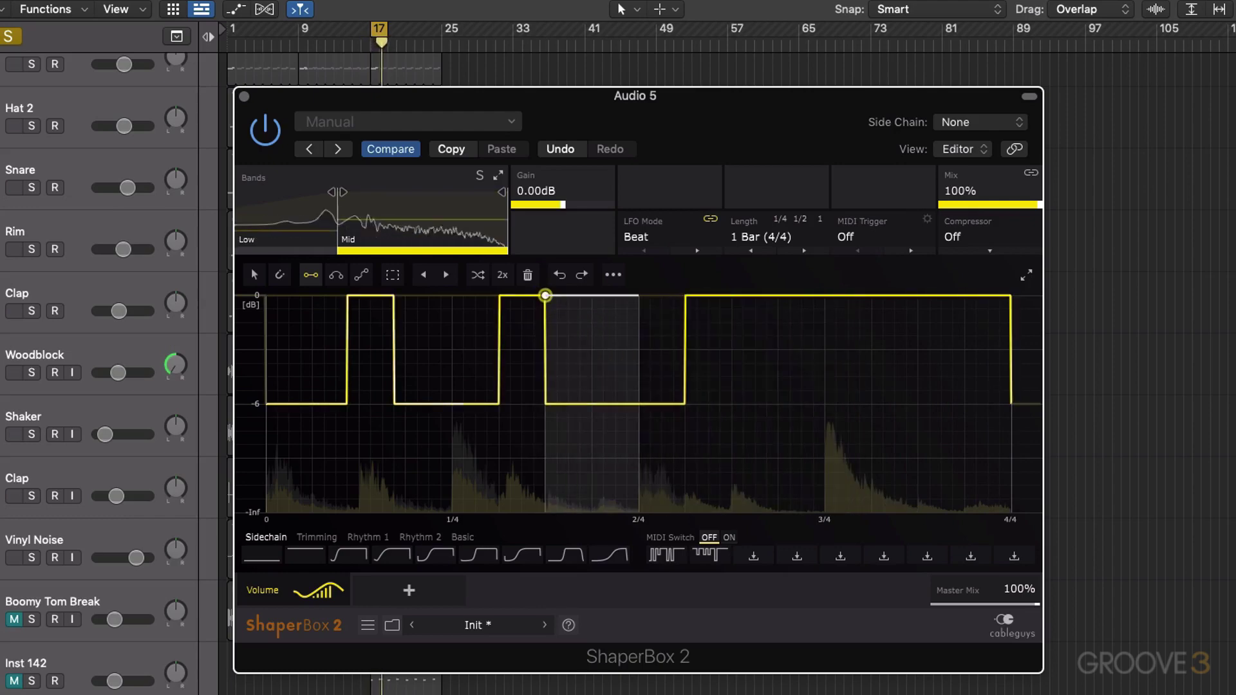
Extend the second 0 dB pulse to 2/4 and flatten the first pulse back to -6 dB.
click(545, 295)
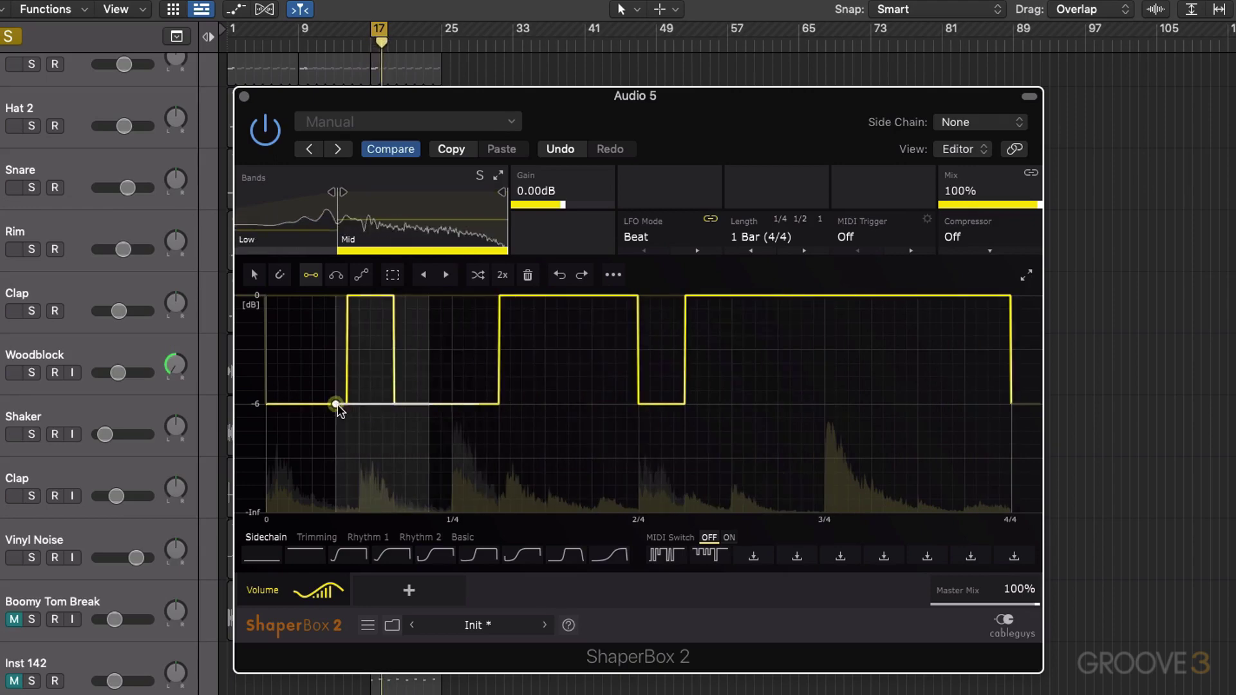
click(337, 404)
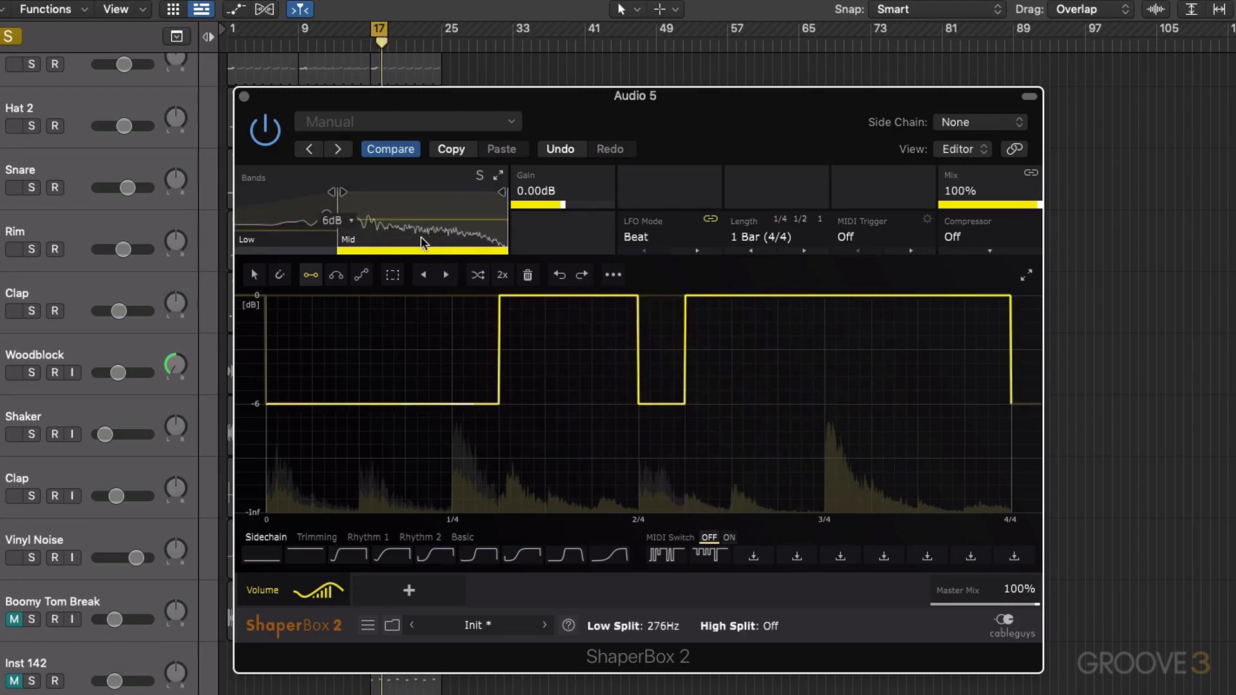
Compare the Mid band at 0% and 100% mix, and extend the first 0 dB section back to start at 1/4.
drag(1039, 200, 941, 200)
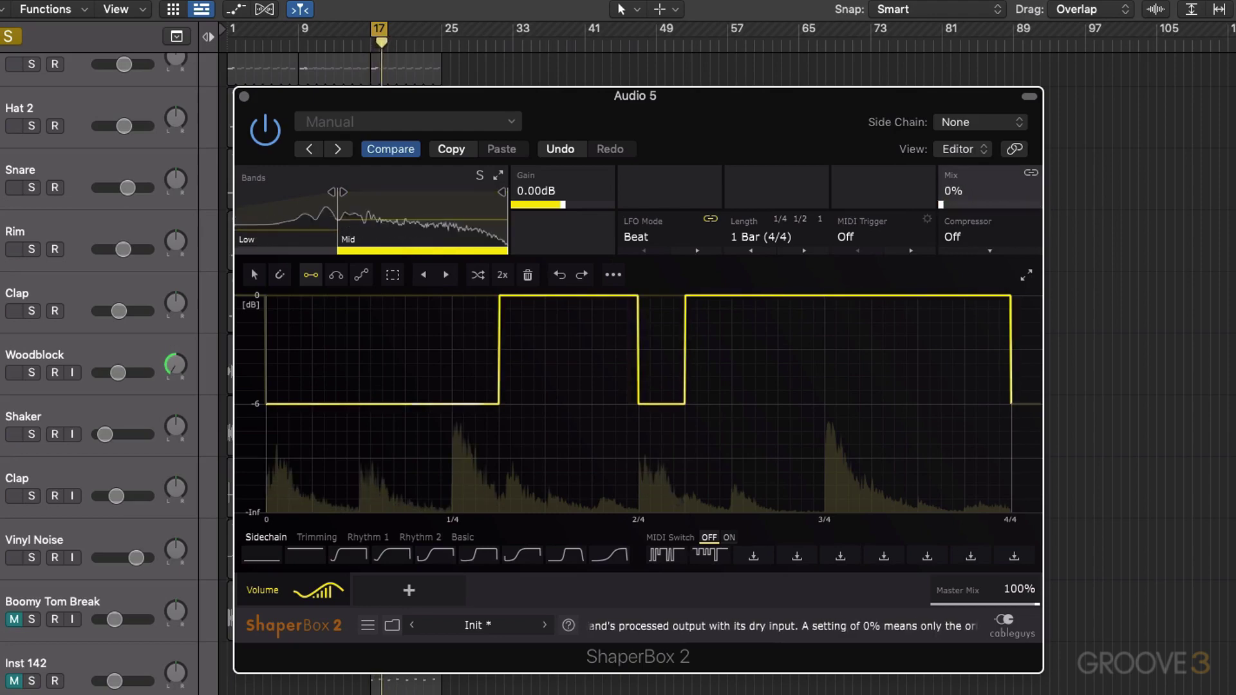
drag(941, 203, 1032, 202)
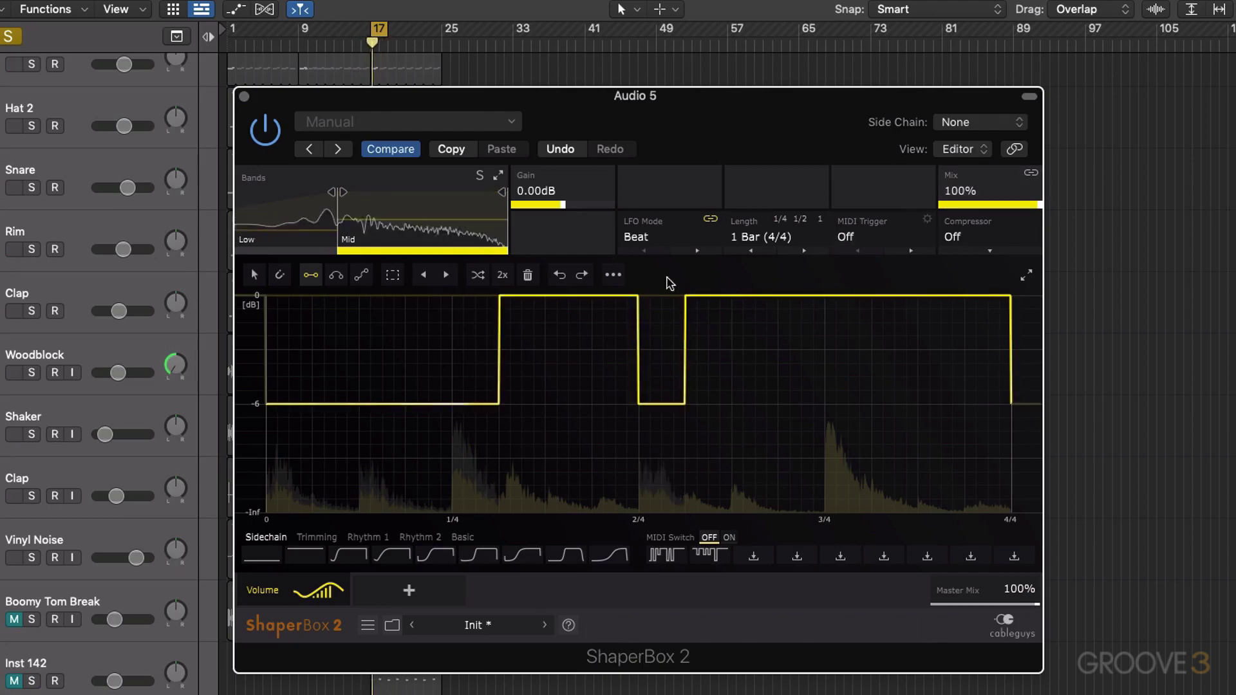
drag(457, 301, 570, 298)
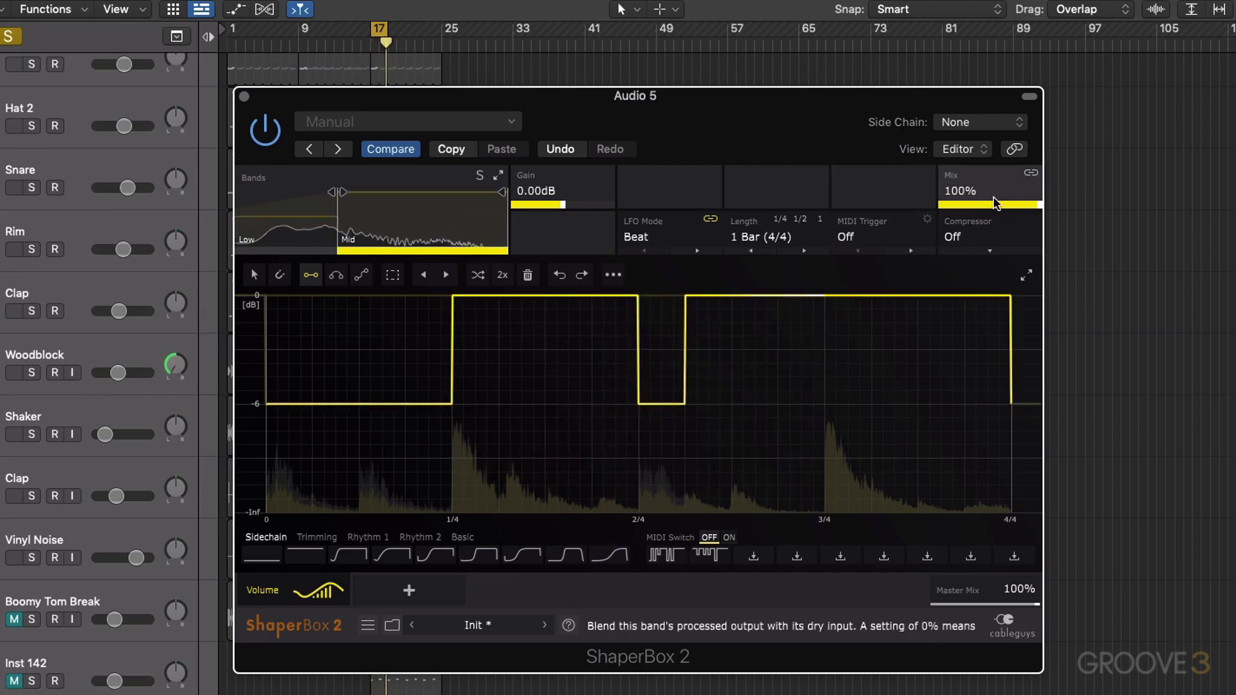
Audition the Mid band at 0% and 100% mix, and compare the soloed break with ShaperBox bypassed.
drag(1030, 201, 1031, 270)
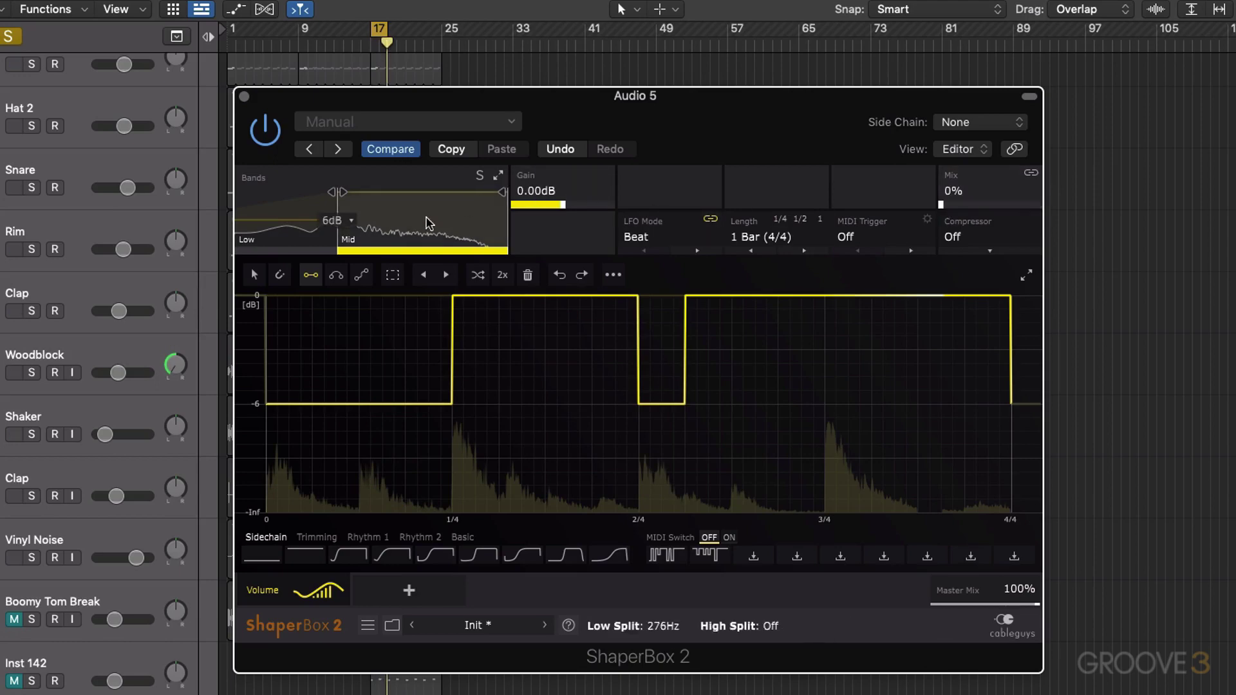
double_click(941, 208)
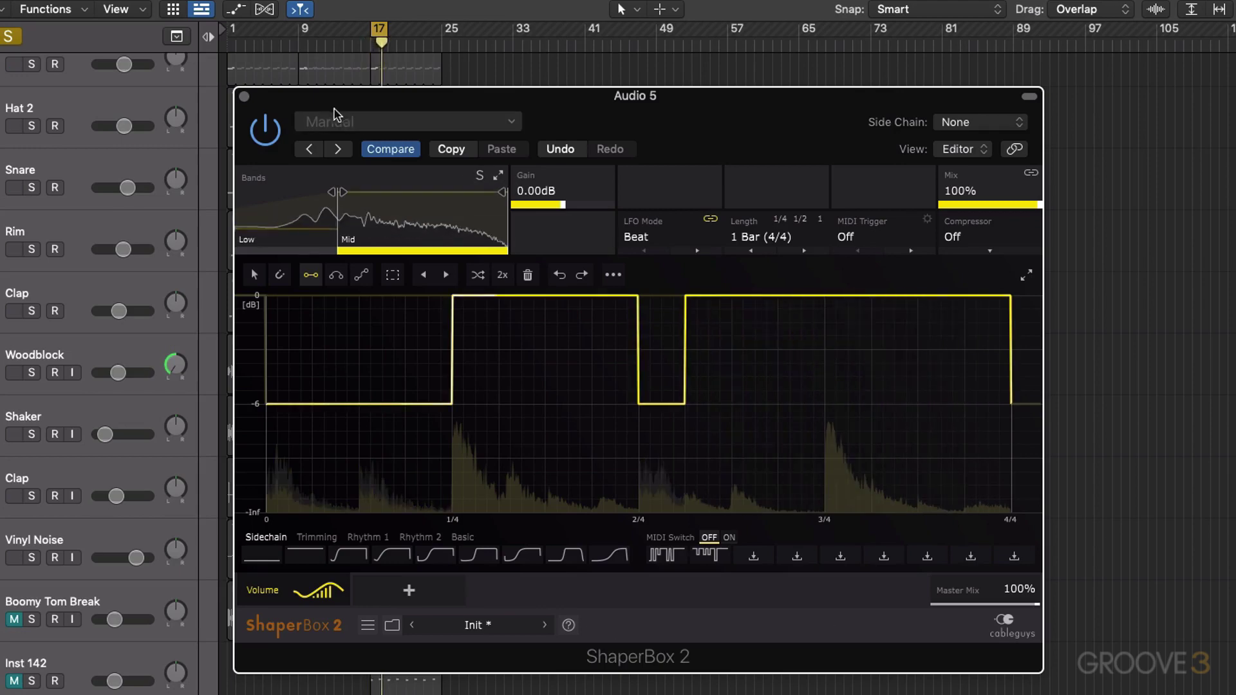
click(266, 130)
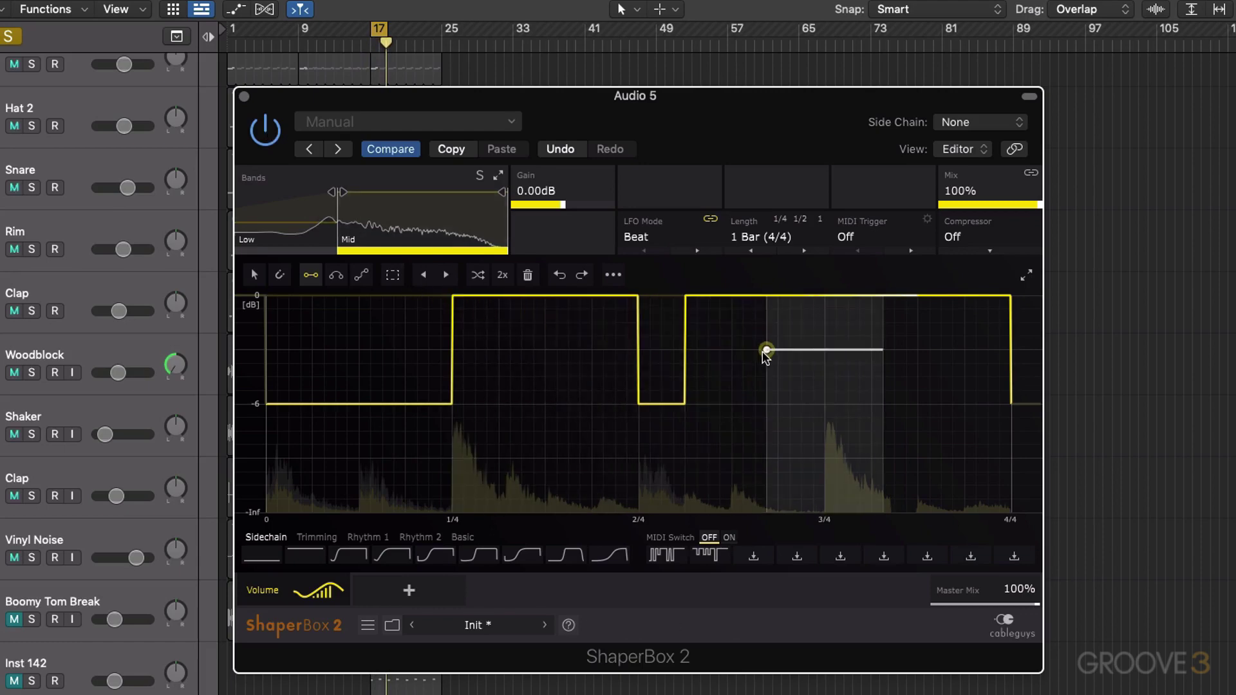
Review the Low band's compressor settings and return to the Mid band.
click(286, 218)
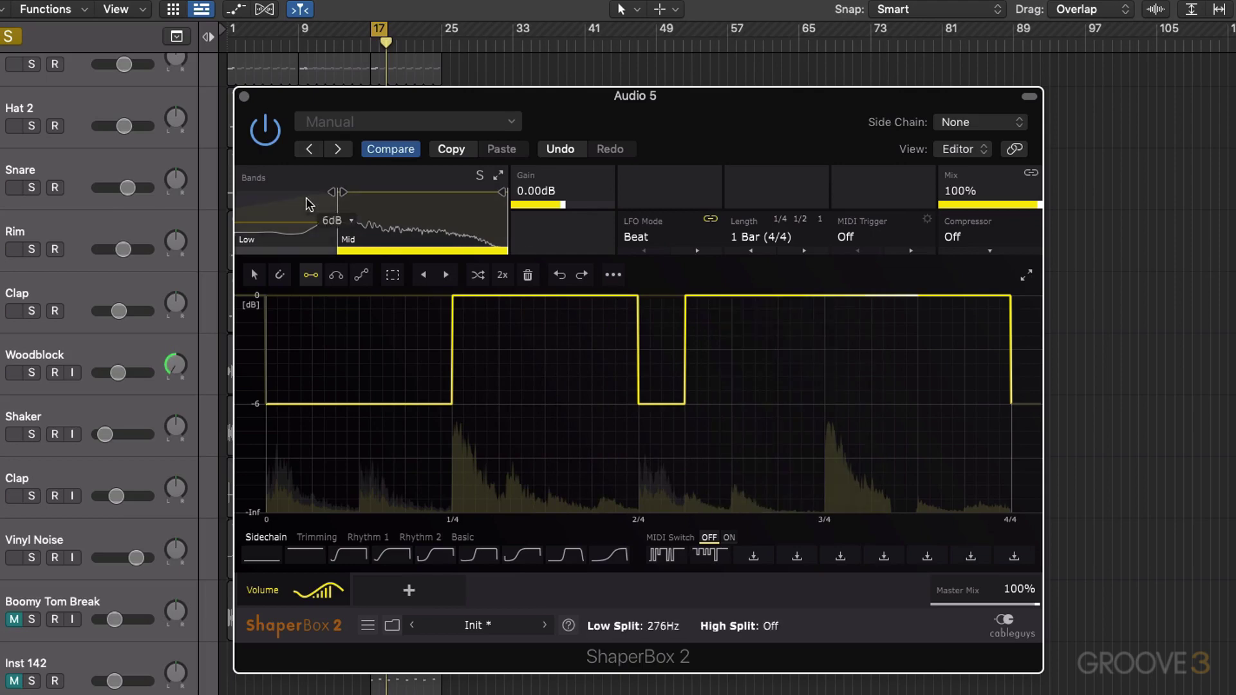
click(959, 237)
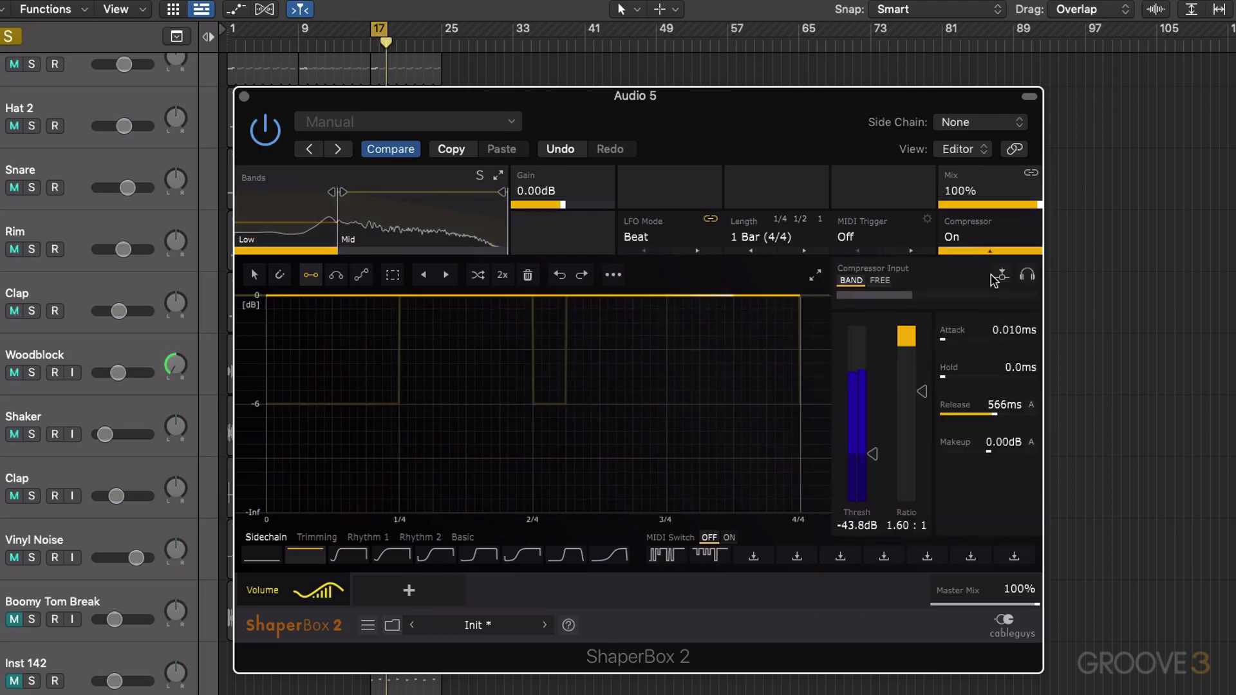
click(455, 222)
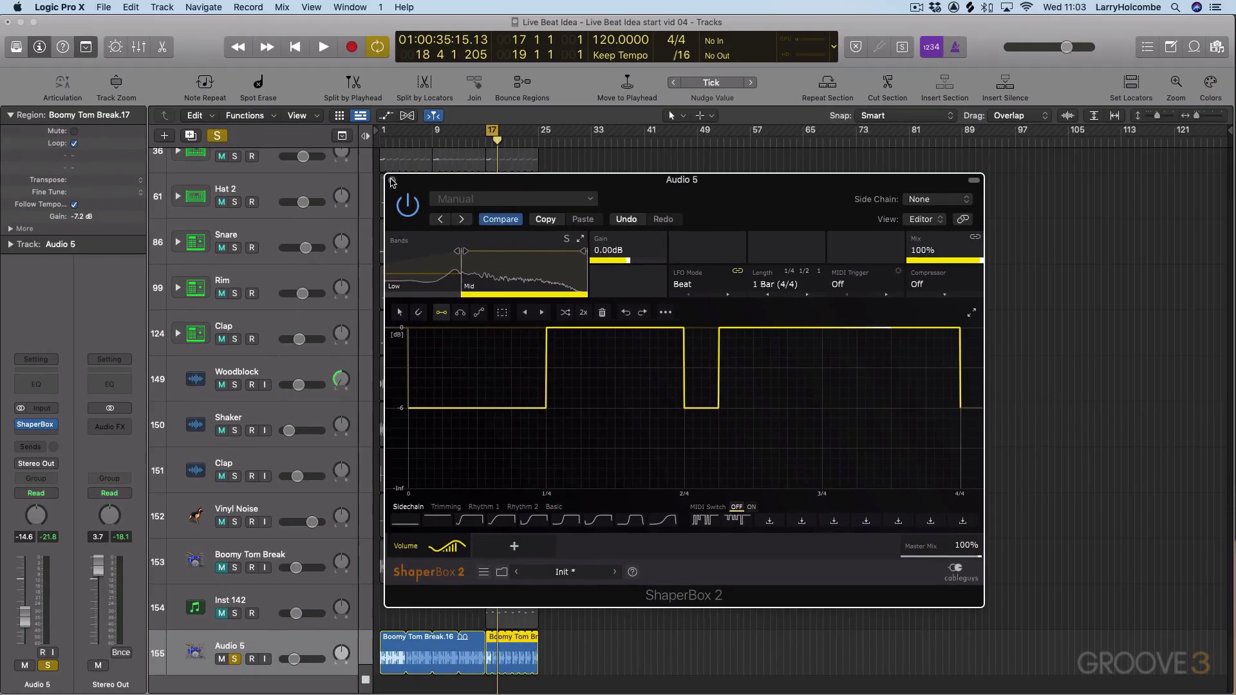
Unsolo the Audio 5 track and play the full beat with the plugin window moved clear of the tracks.
drag(388, 95, 547, 95)
drag(616, 173, 798, 163)
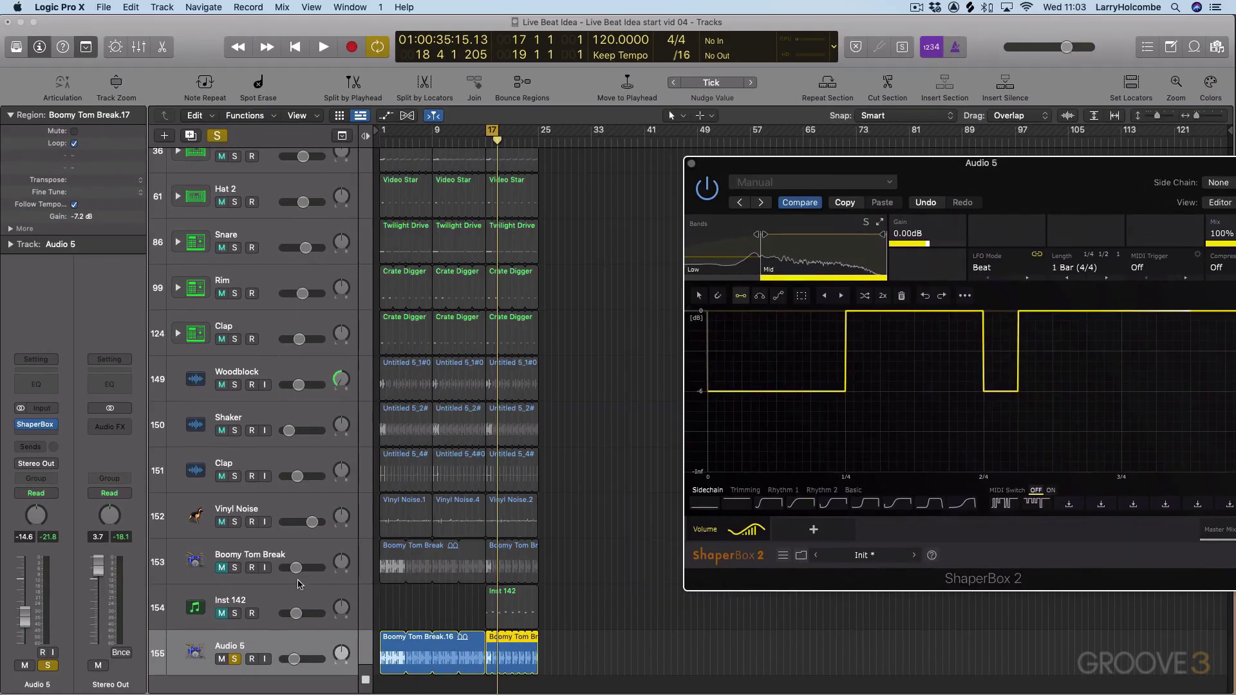
click(234, 658)
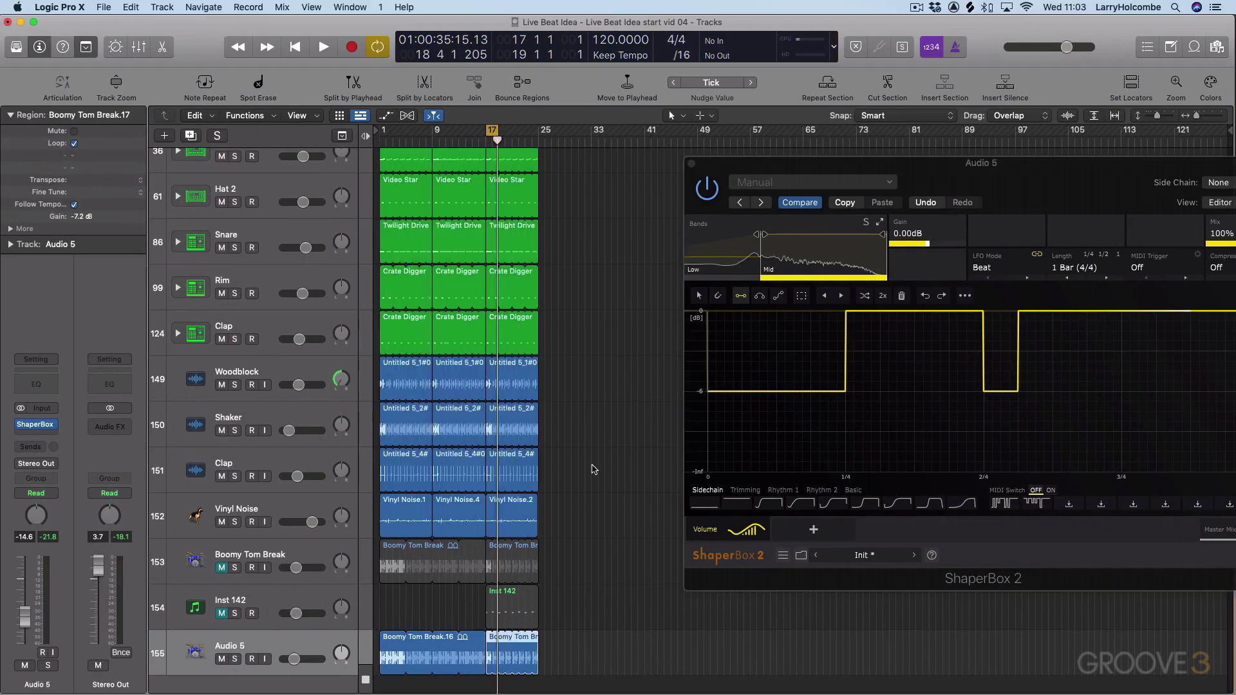
key(space)
drag(847, 168, 697, 140)
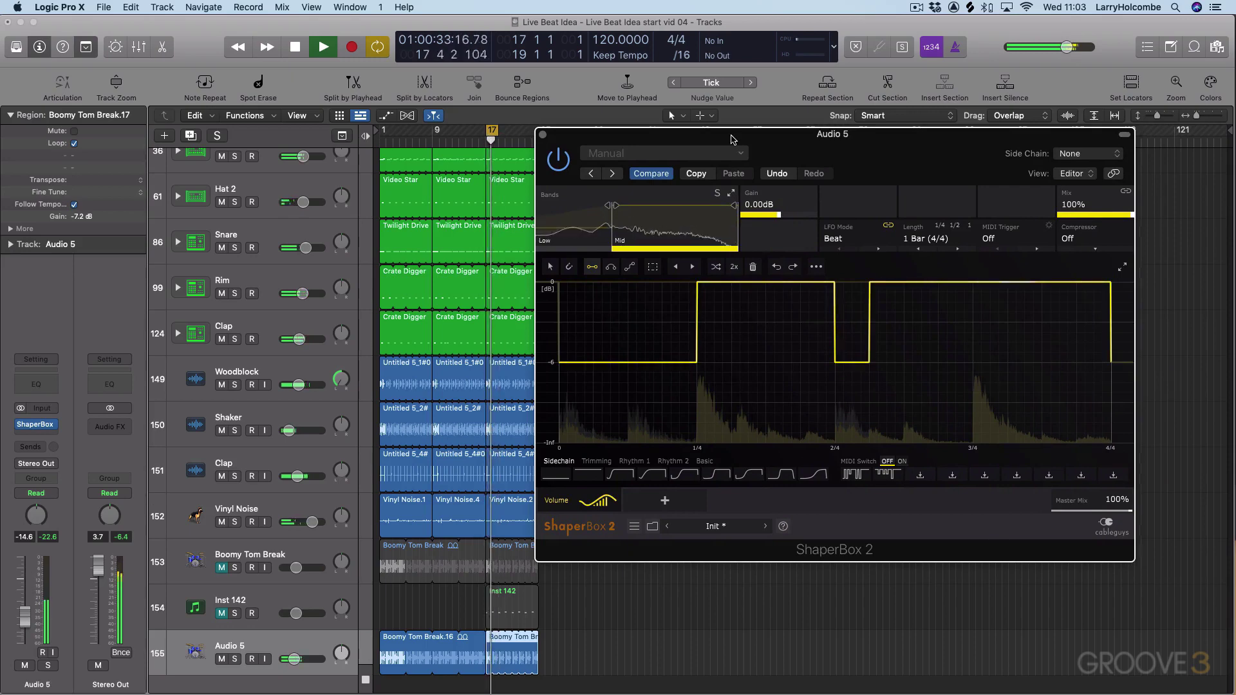
Raise the Mid band's gain to 3.60 dB and compare the full beat with ShaperBox bypassed and active.
click(558, 159)
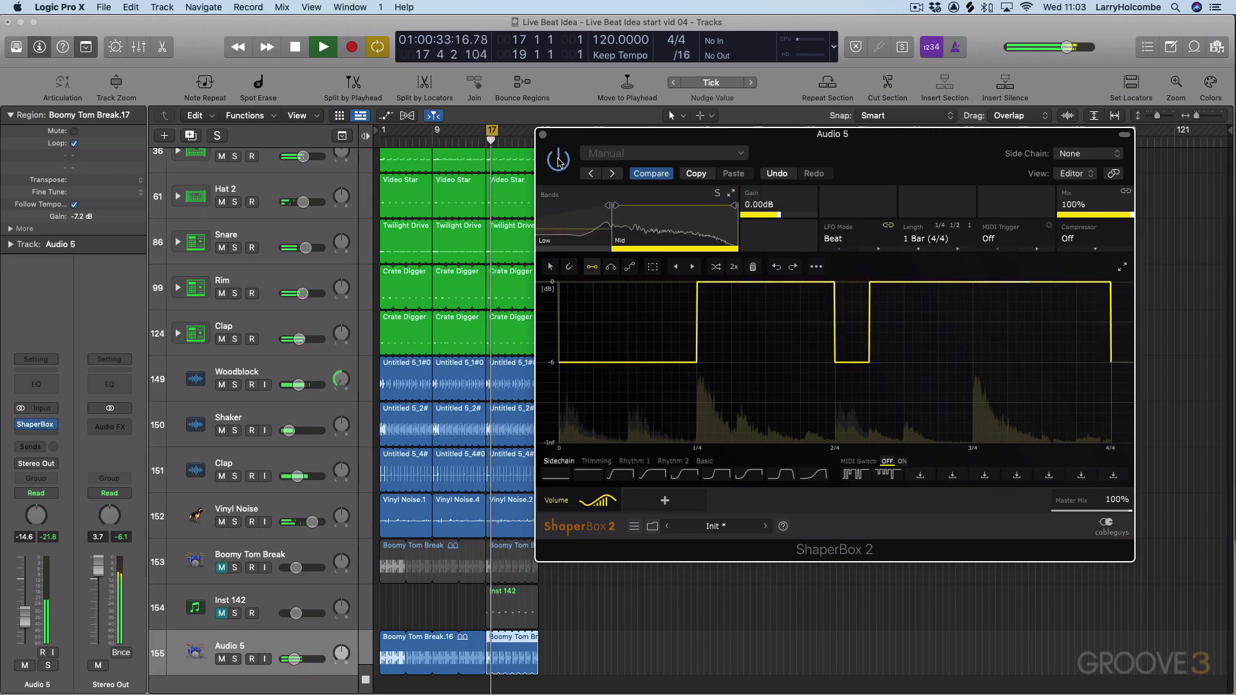
key(space)
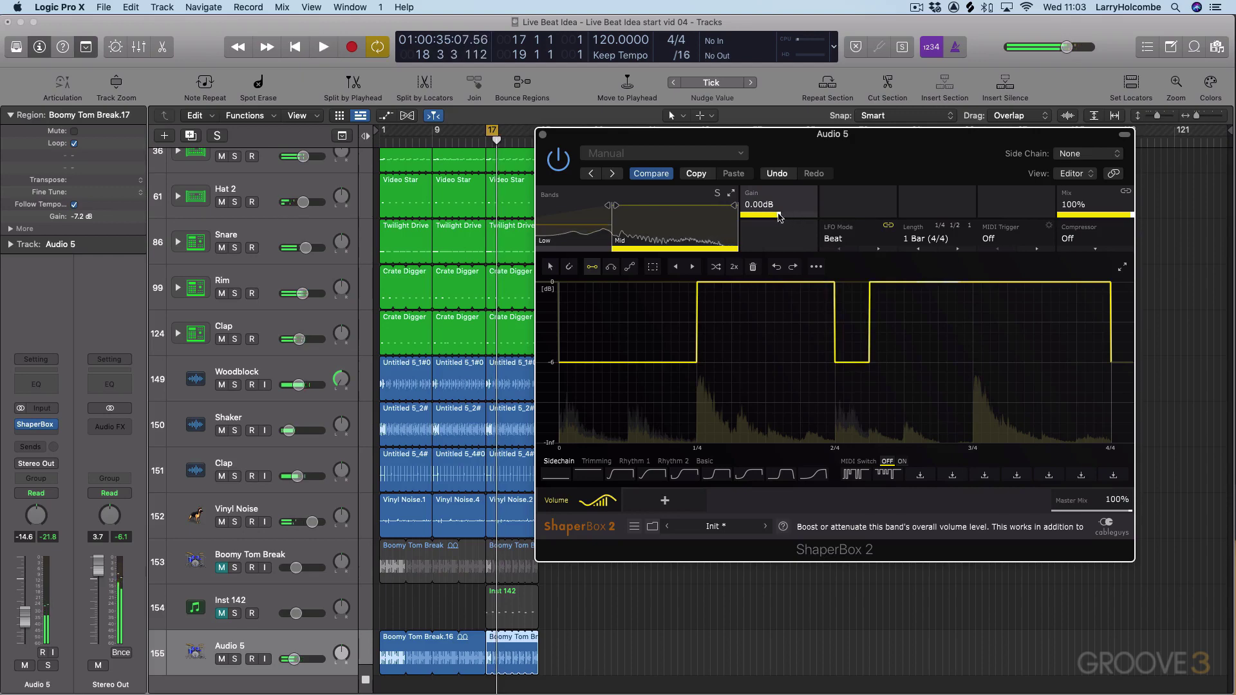
drag(783, 217, 787, 216)
key(space)
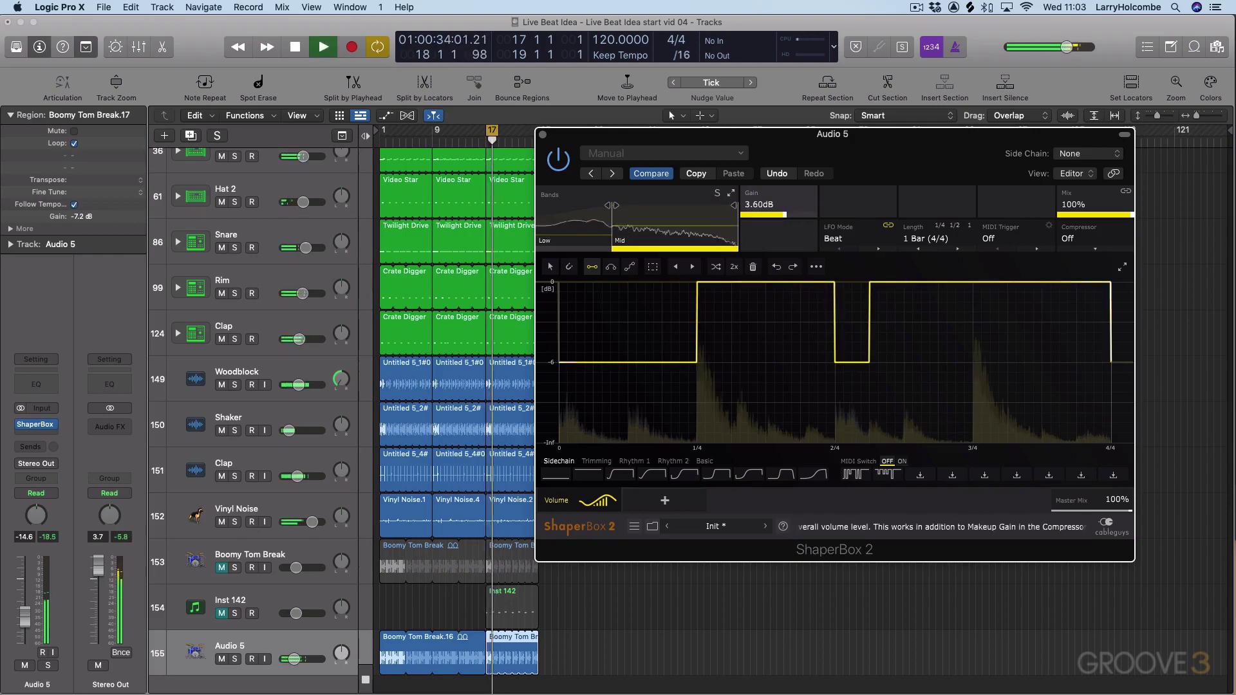
click(560, 163)
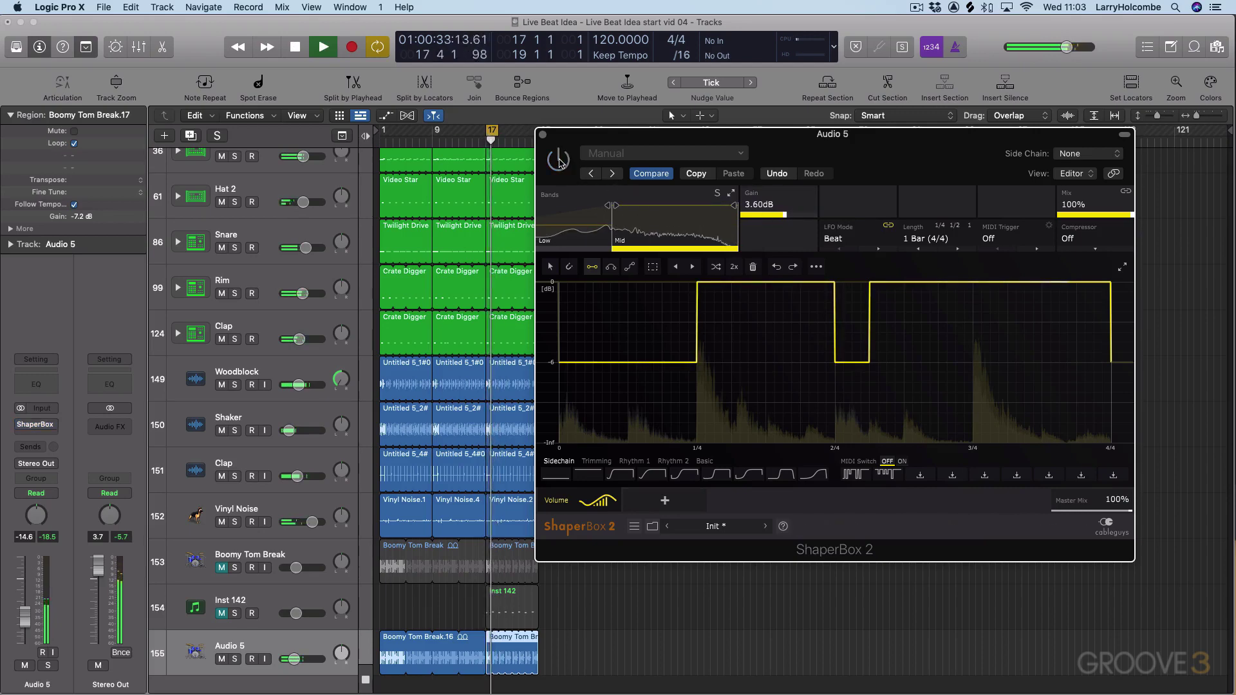
click(559, 163)
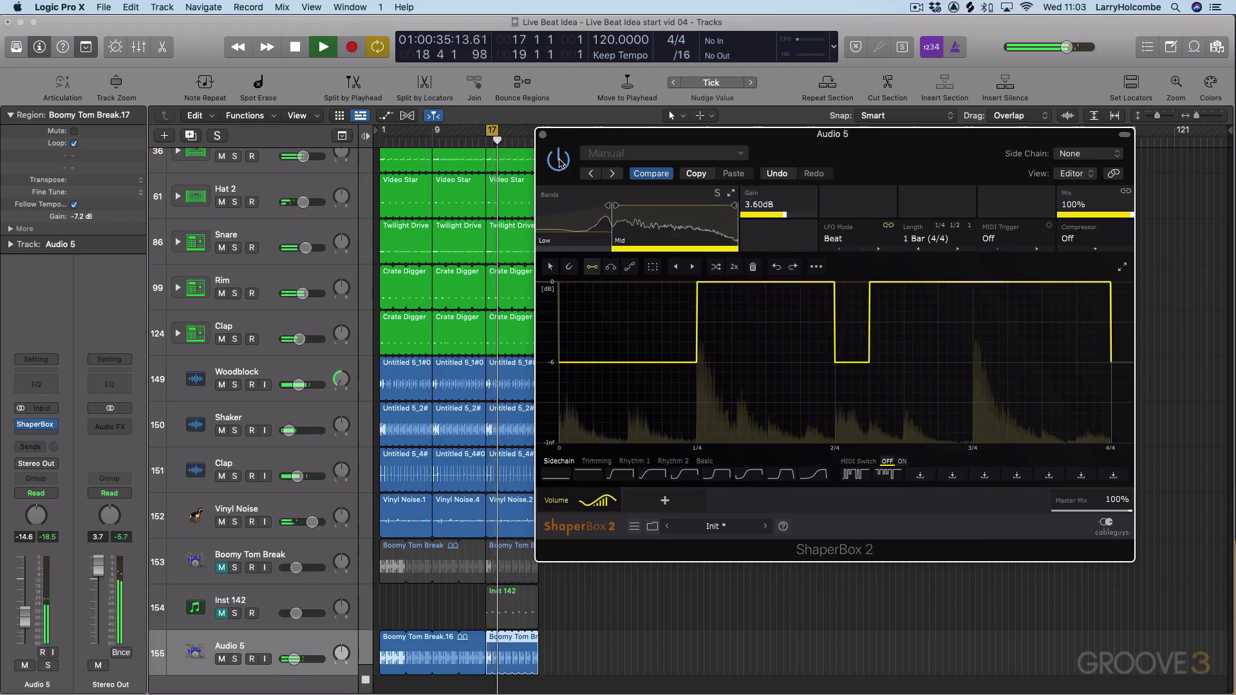
Lower the split between the Low and Mid bands to 153 Hz and compare against the bypassed sound.
mouse_move(616, 207)
key(space)
drag(615, 207, 596, 208)
key(space)
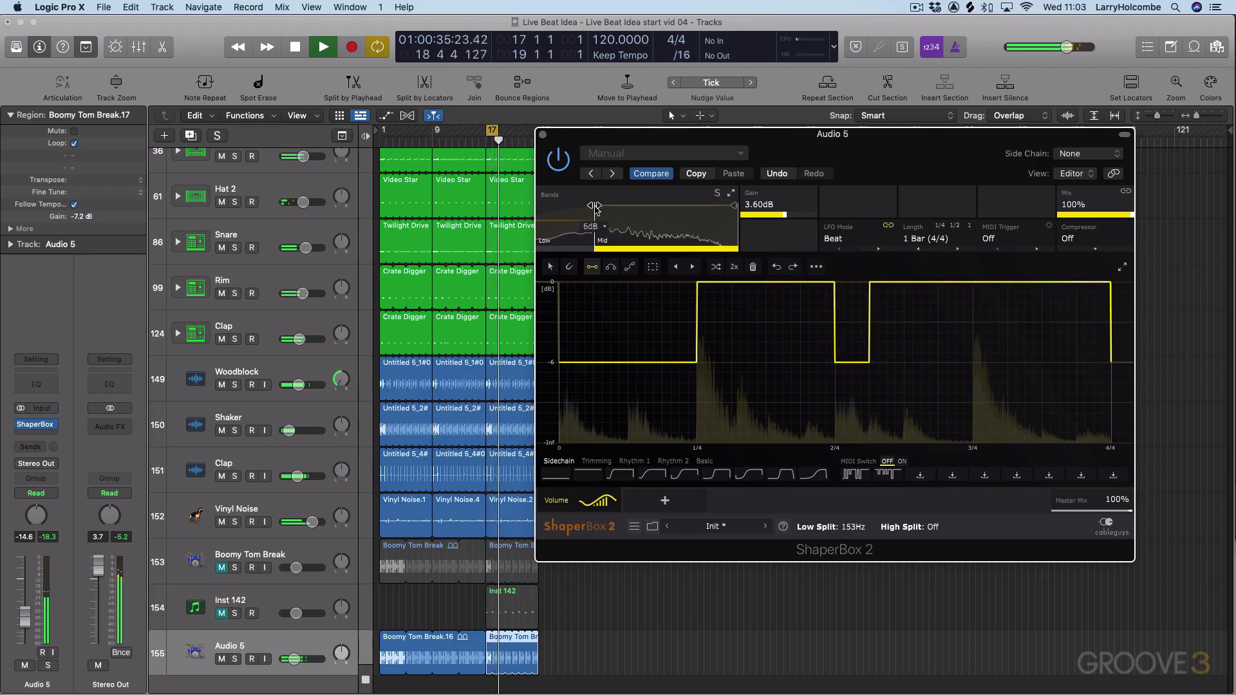
click(558, 162)
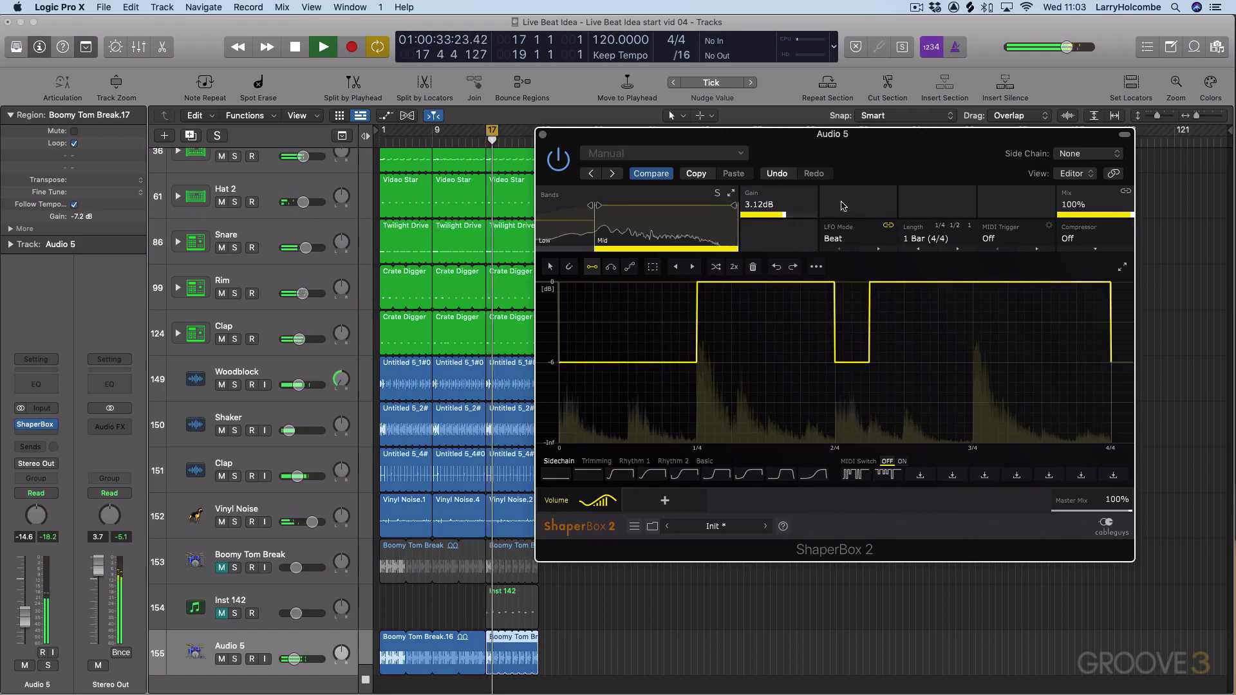
Reduce the Mid band's gain to 2.64 dB and its mix to 72% while checking the full beat.
drag(790, 212, 787, 219)
key(space)
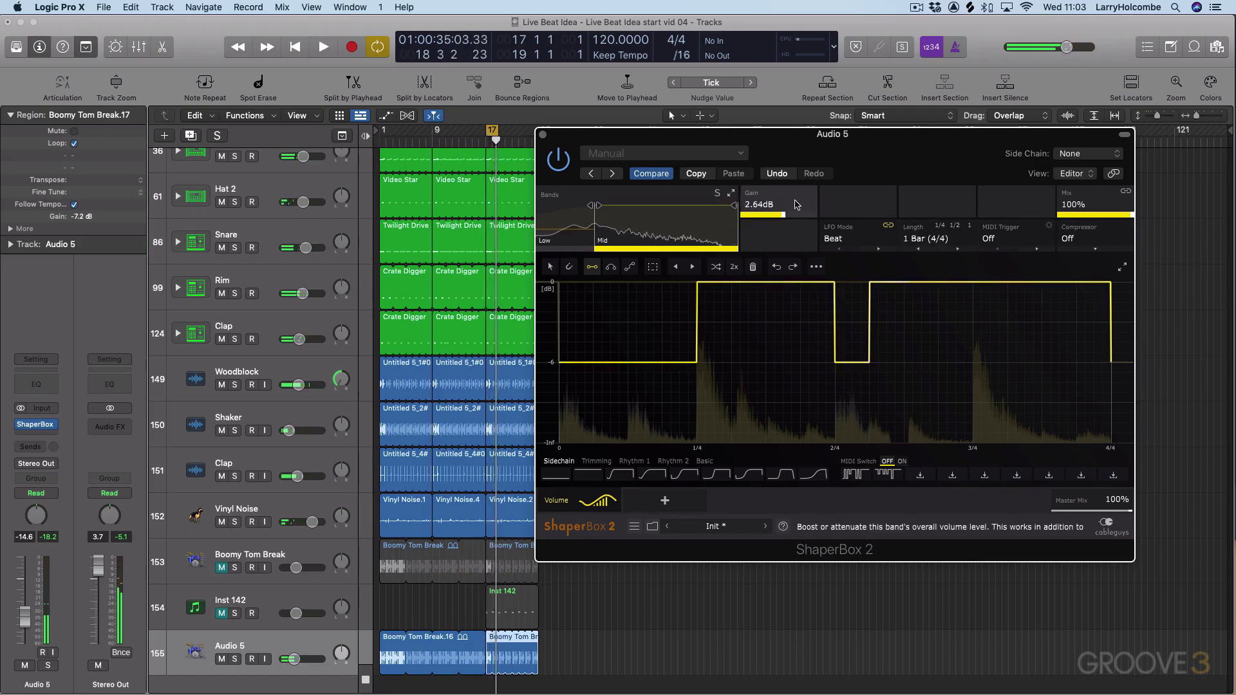
drag(1088, 203, 1088, 223)
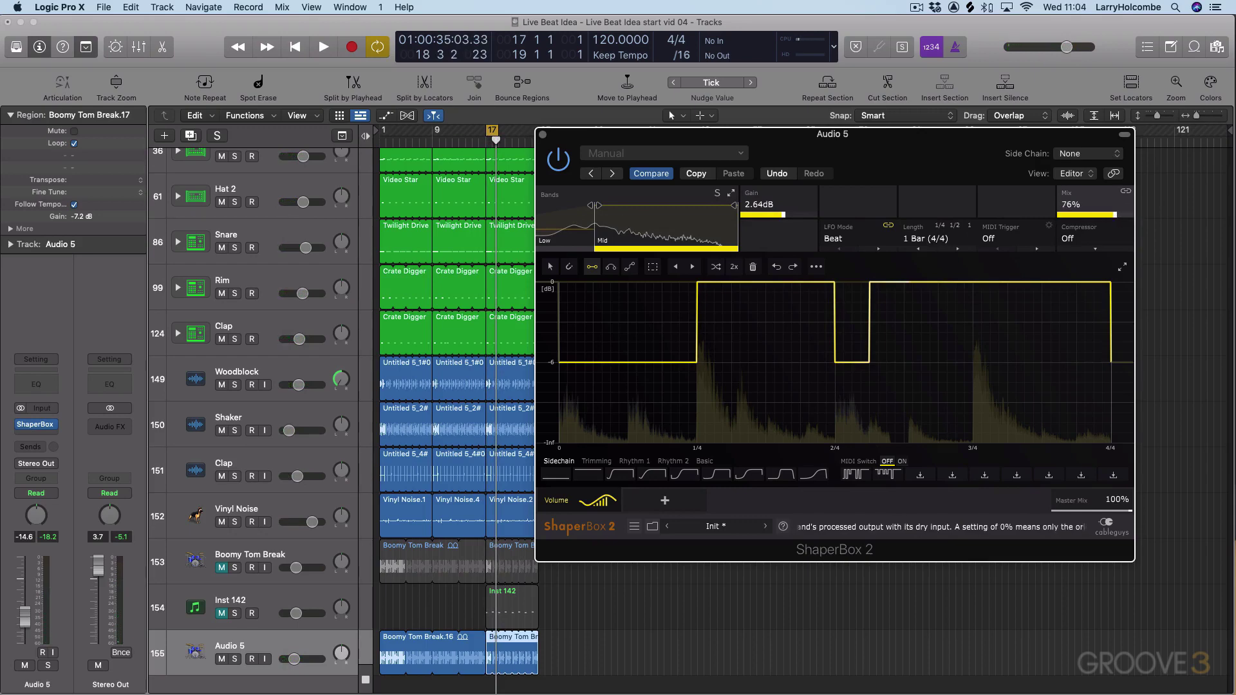
key(space)
drag(1088, 222, 1115, 220)
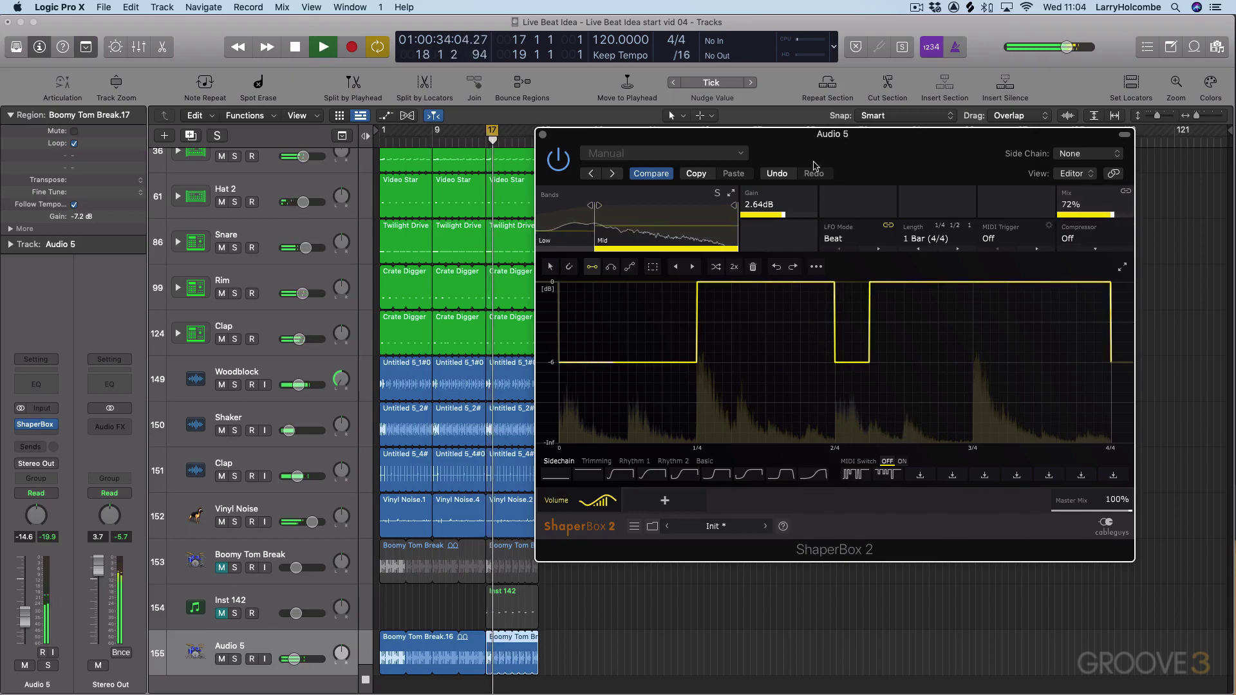
Compare the beat with ShaperBox bypassed, and raise the Mid band's gain to 3.36 dB.
click(559, 159)
drag(783, 216, 785, 219)
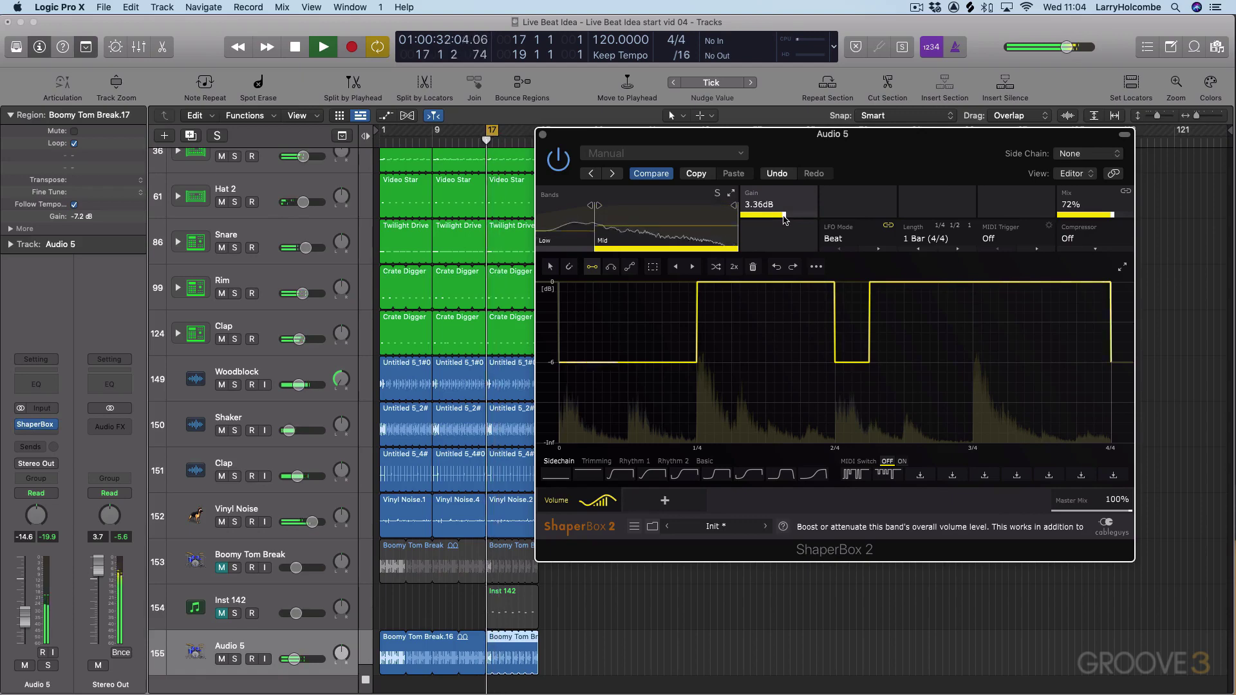
key(space)
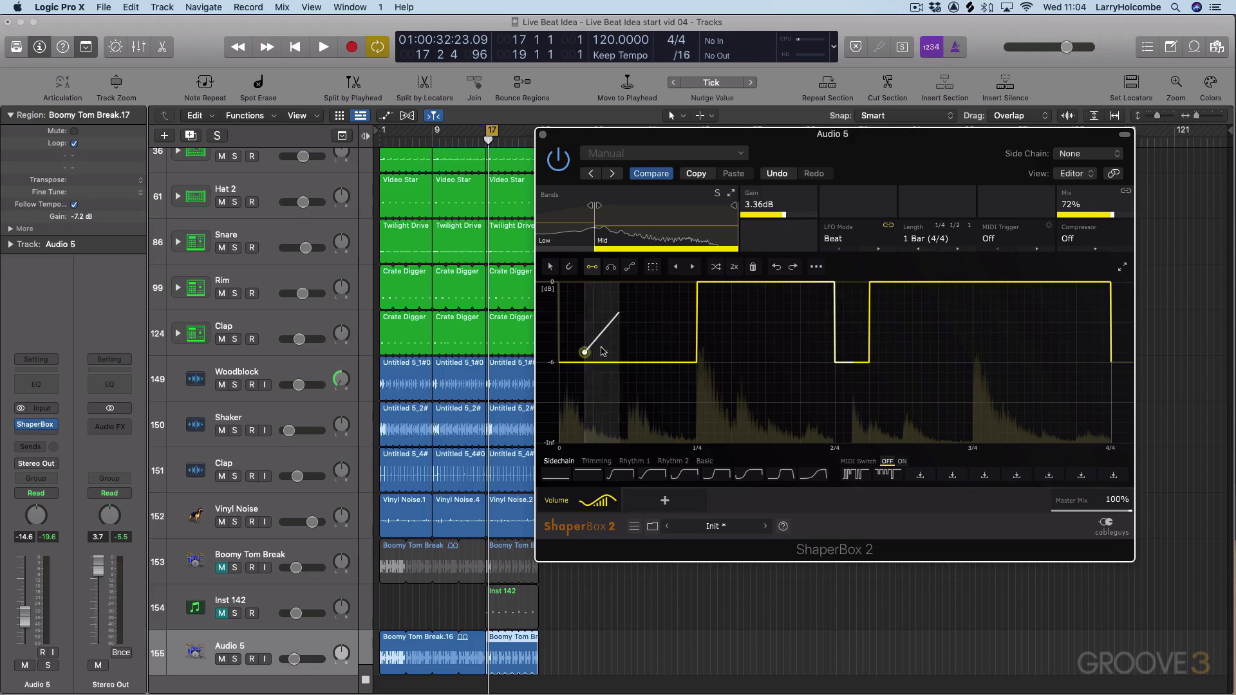
Show the Mid volume curve's points, and review the Low band's compressor and the Mid band's mix settings.
click(550, 269)
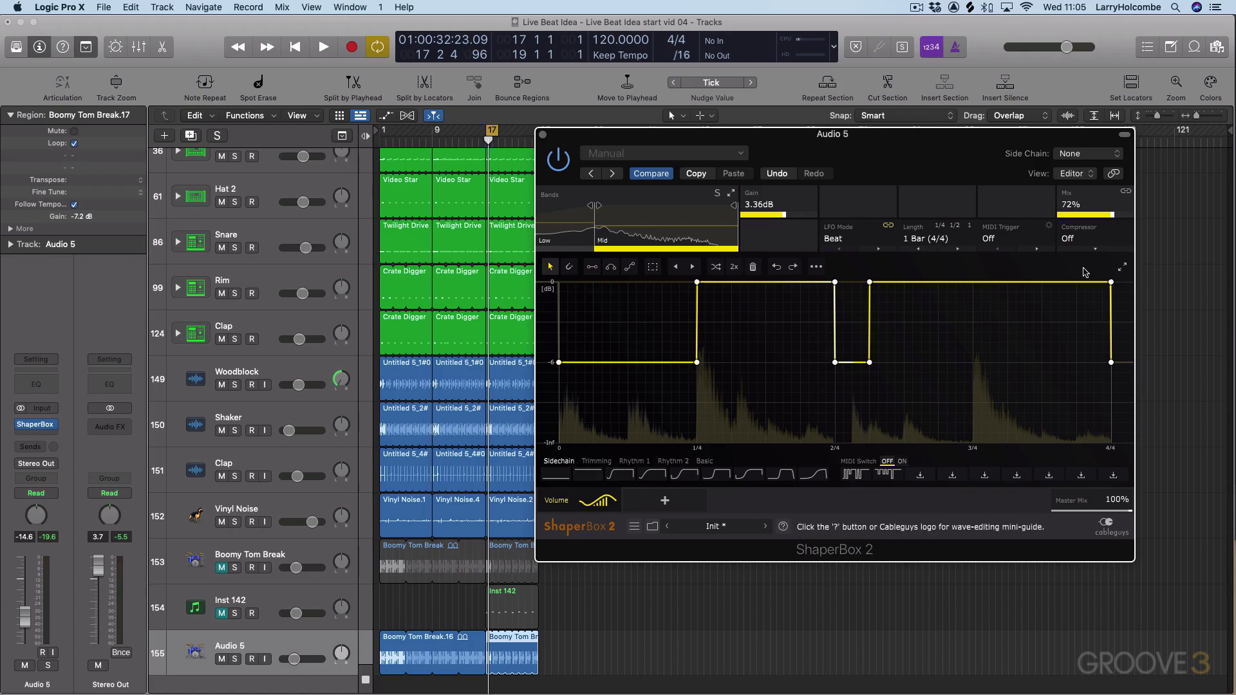
click(558, 222)
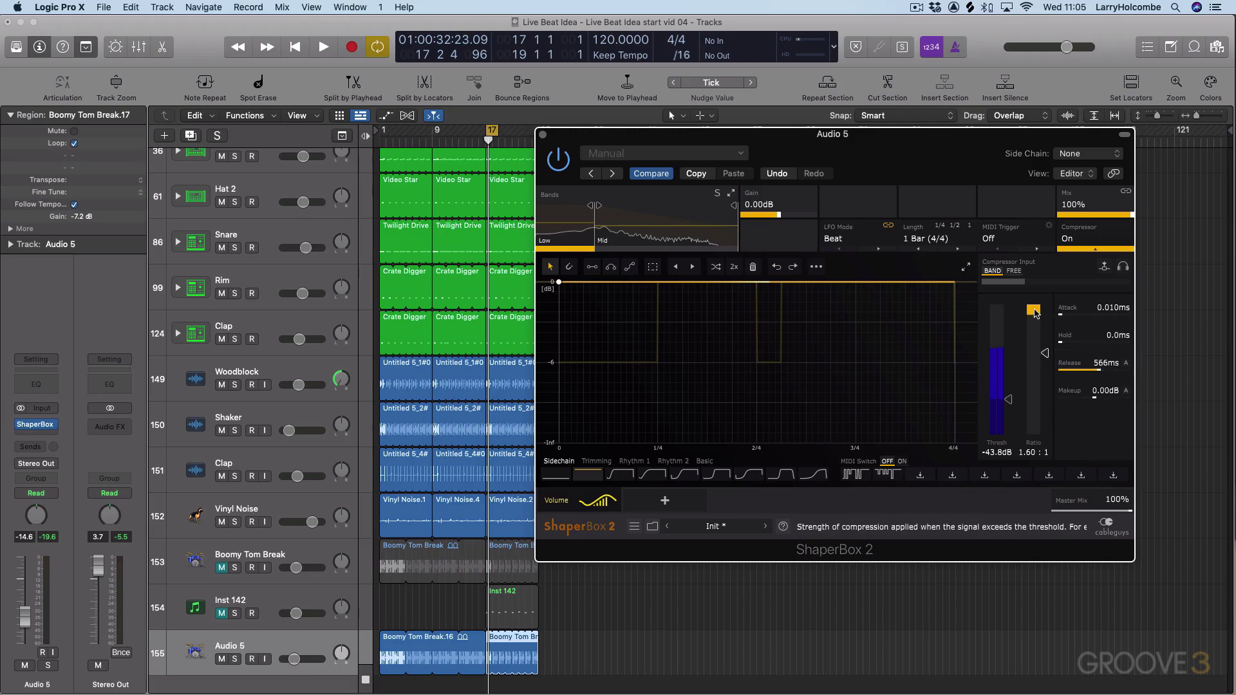
key(space)
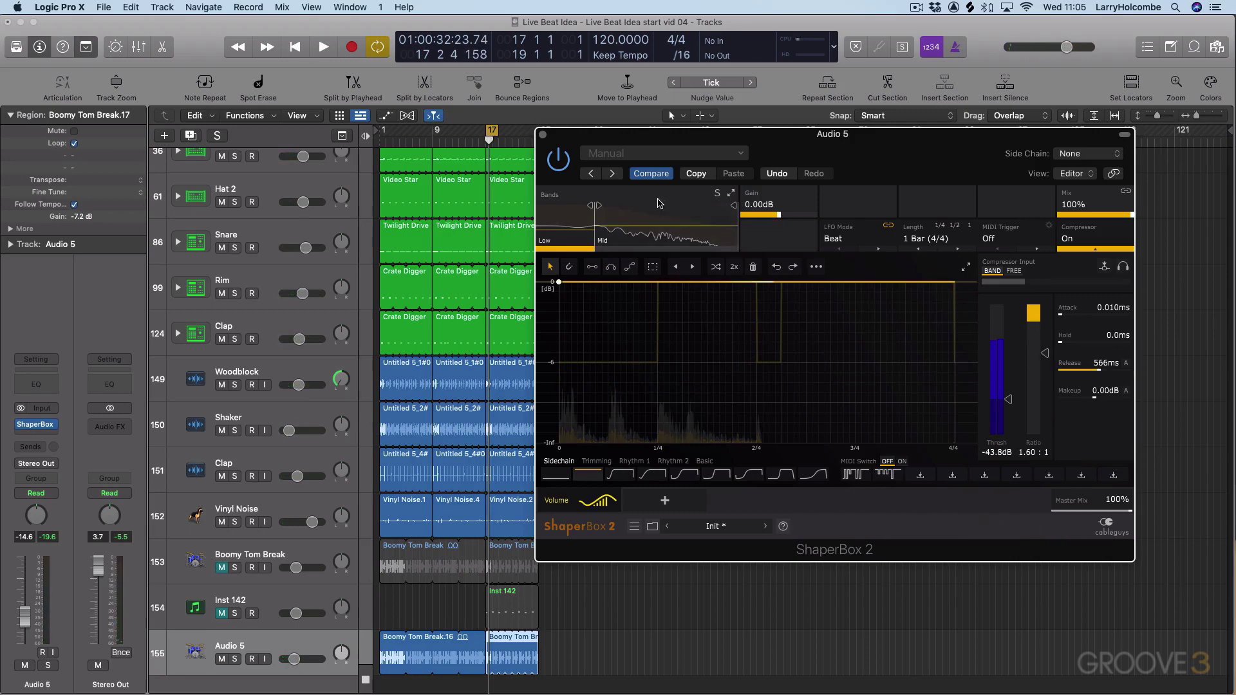
click(680, 241)
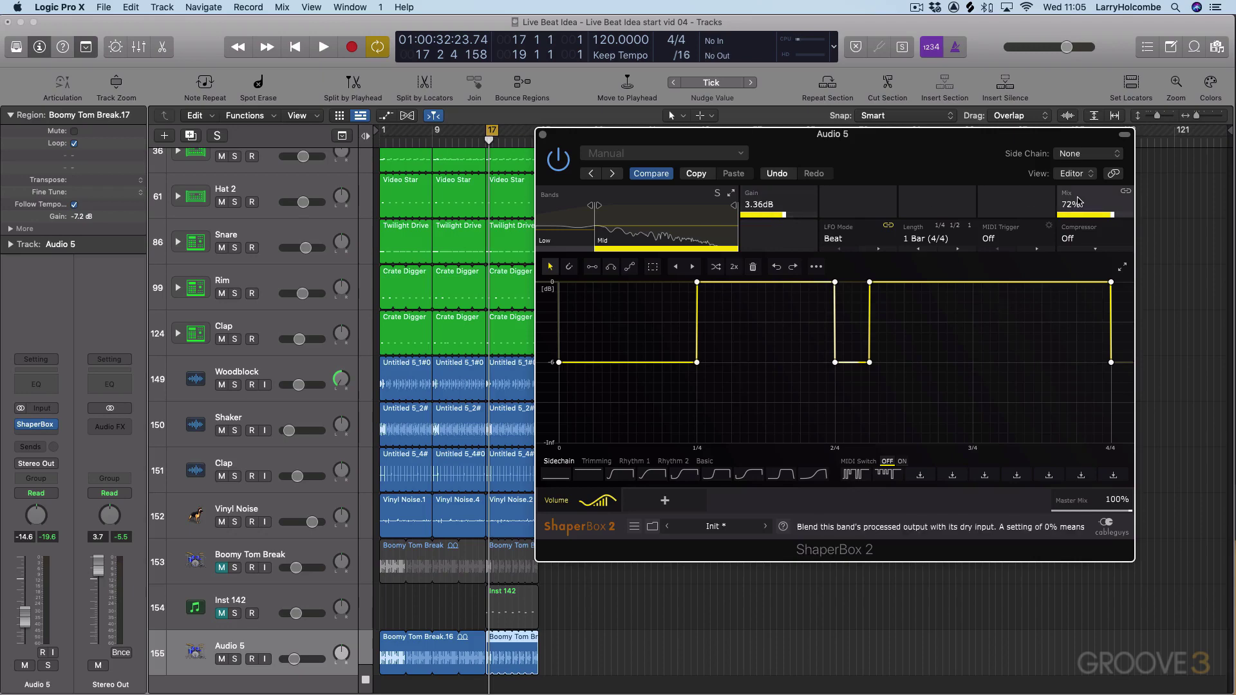
Close the ShaperBox window and deselect the region in the arrangement.
click(543, 134)
click(659, 217)
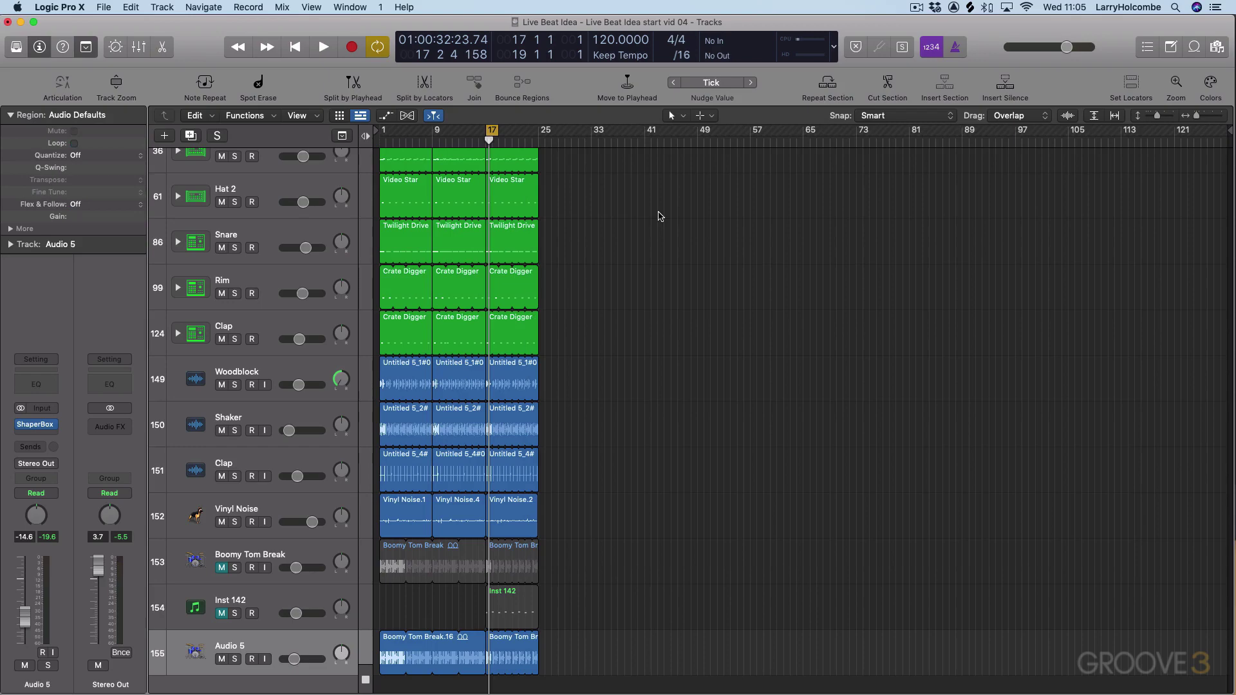